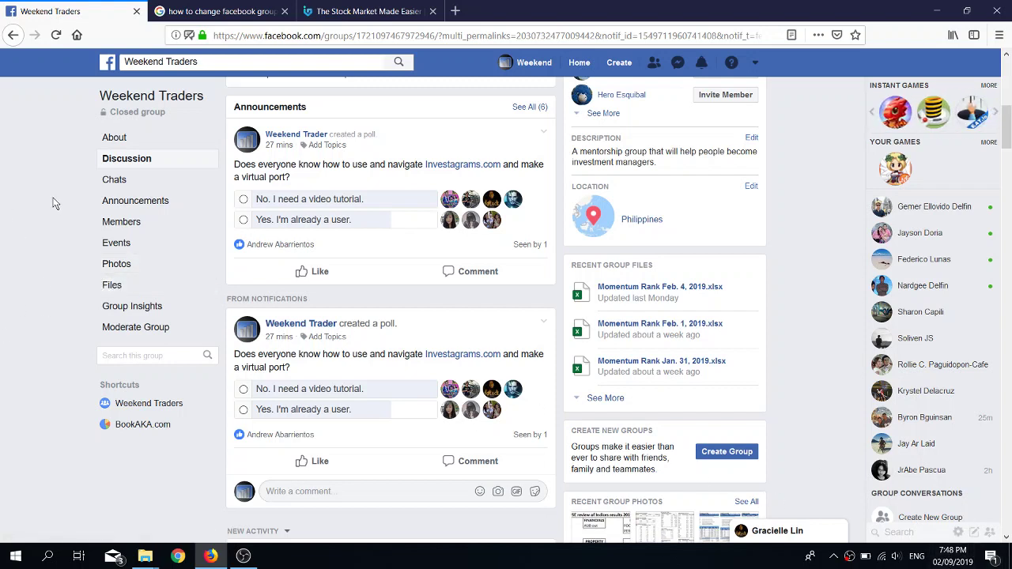
scroll(57, 191, "up", 3)
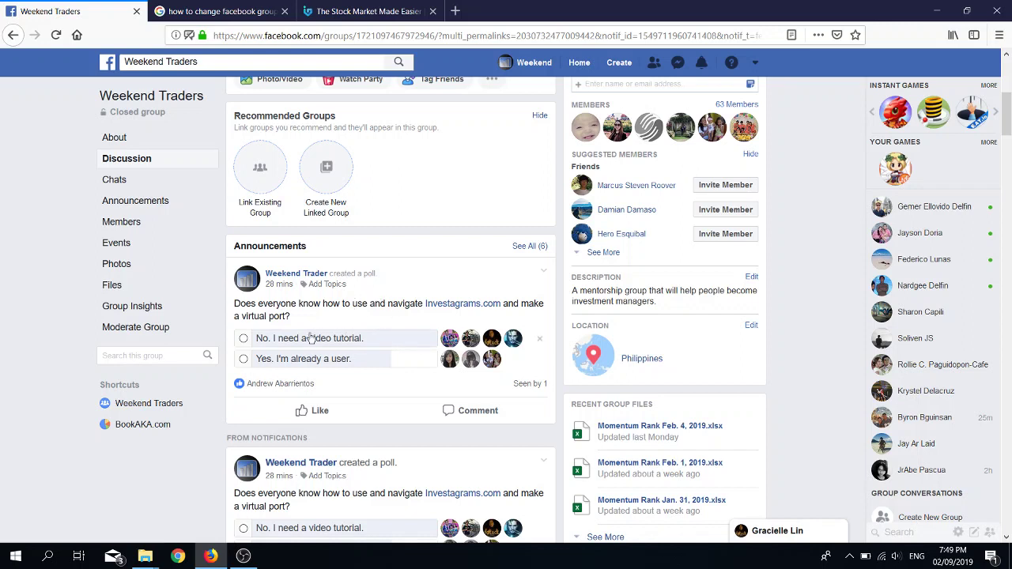
left_click(361, 22)
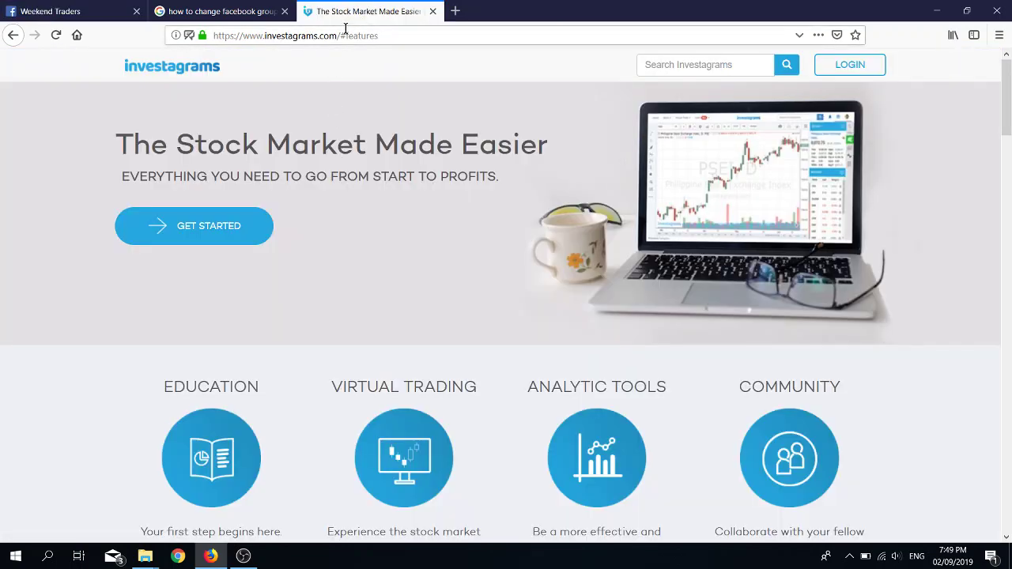
left_click(345, 35)
type("www.")
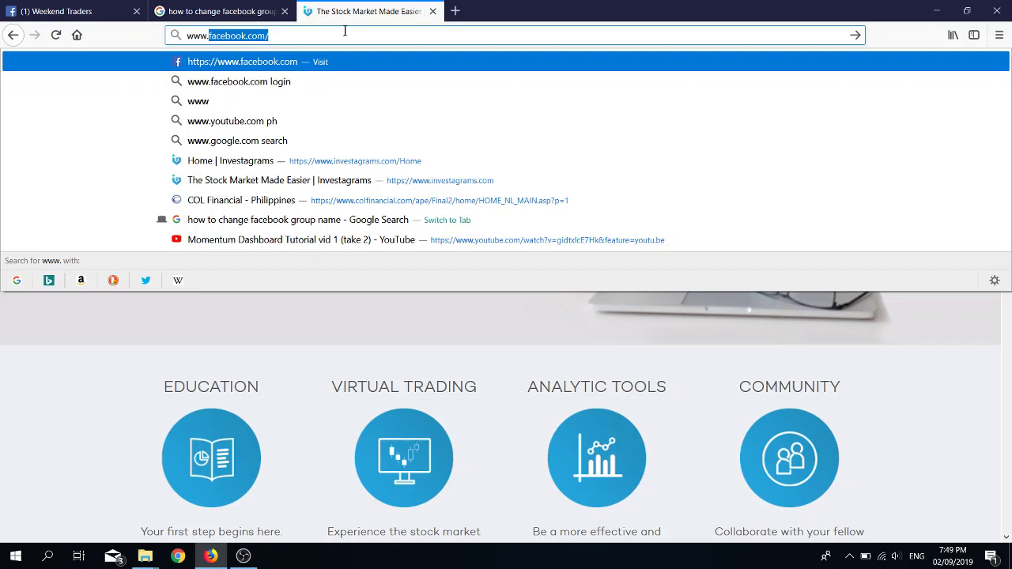
type("investa")
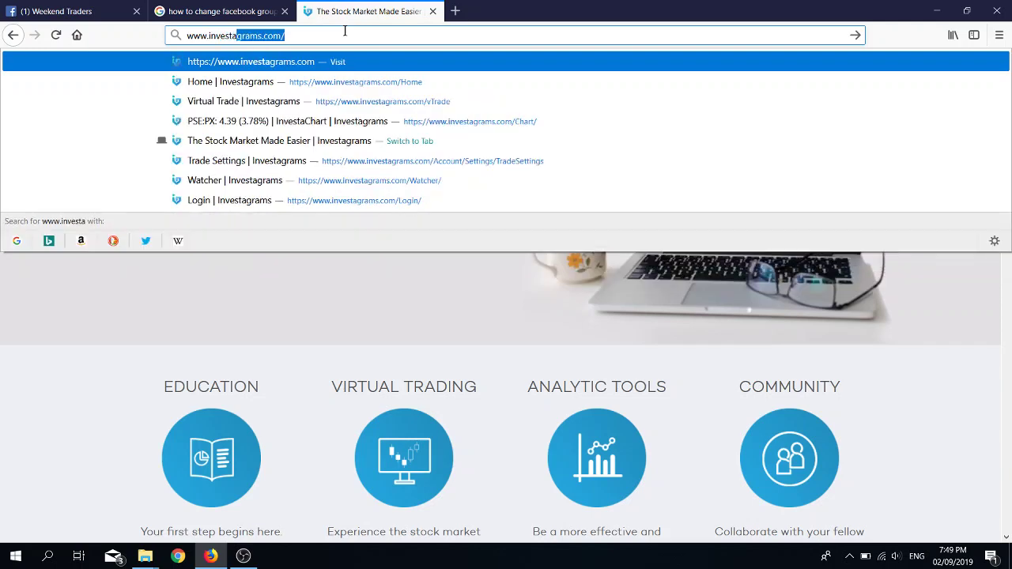
type("grams.c")
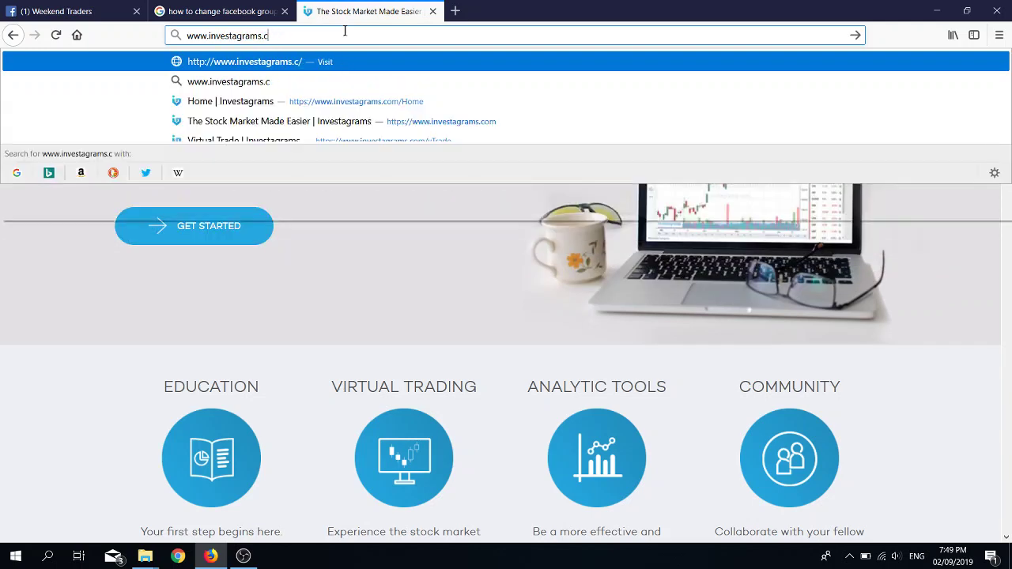
type("om")
key("Return")
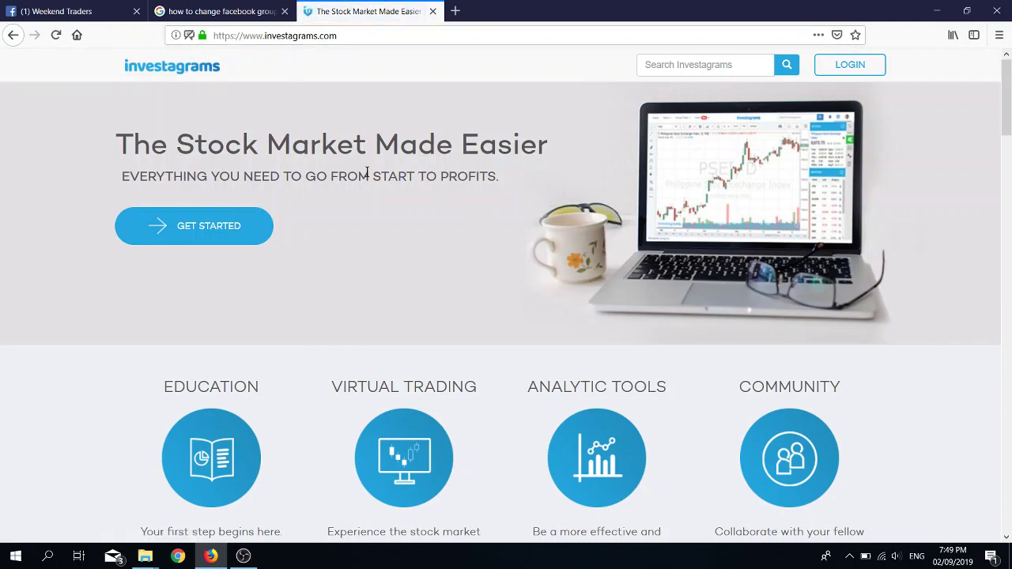
left_click(203, 235)
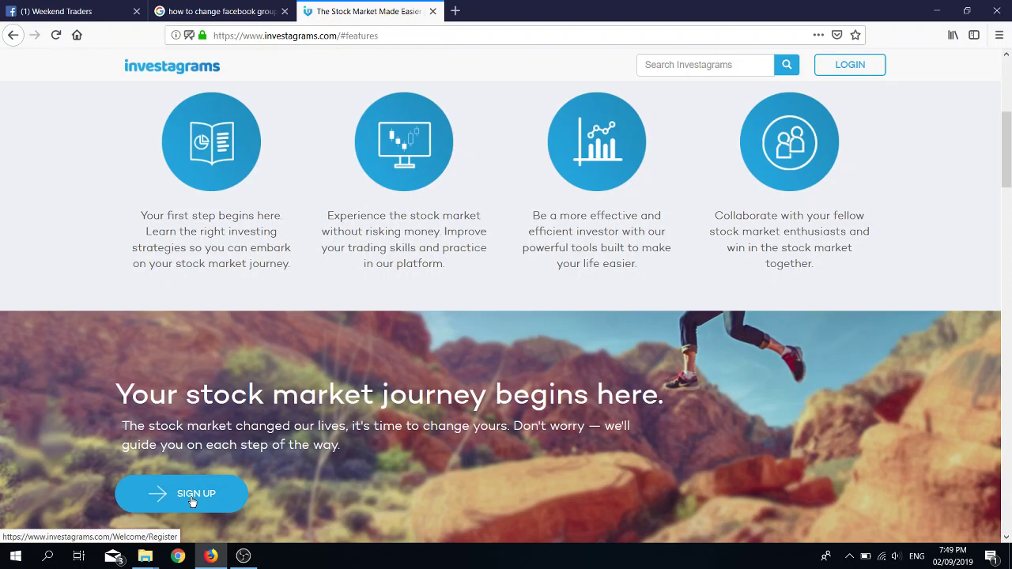
left_click(192, 499)
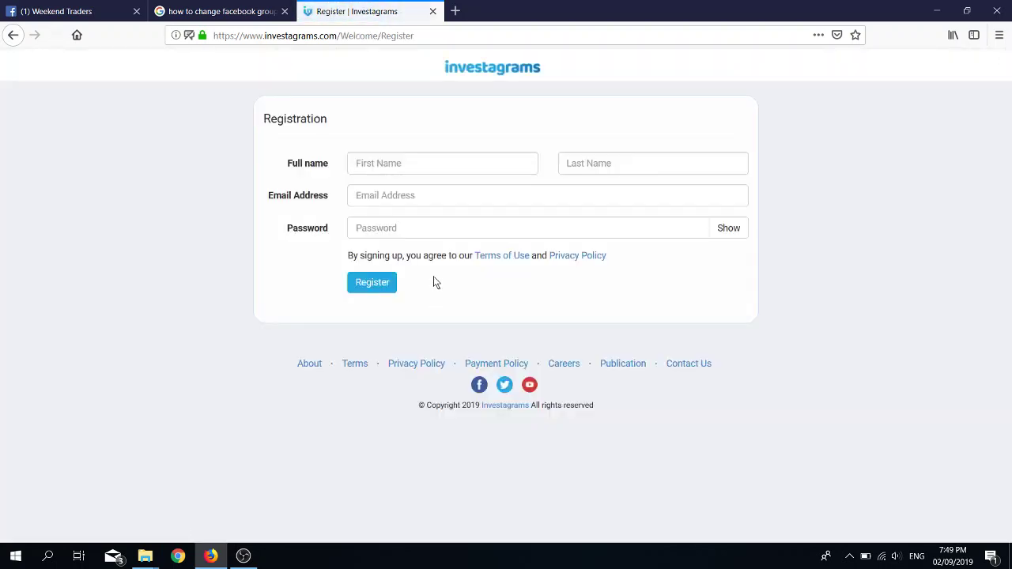
Step: Enter the first name, last name and e-mail address on the registration form
left_click(442, 162)
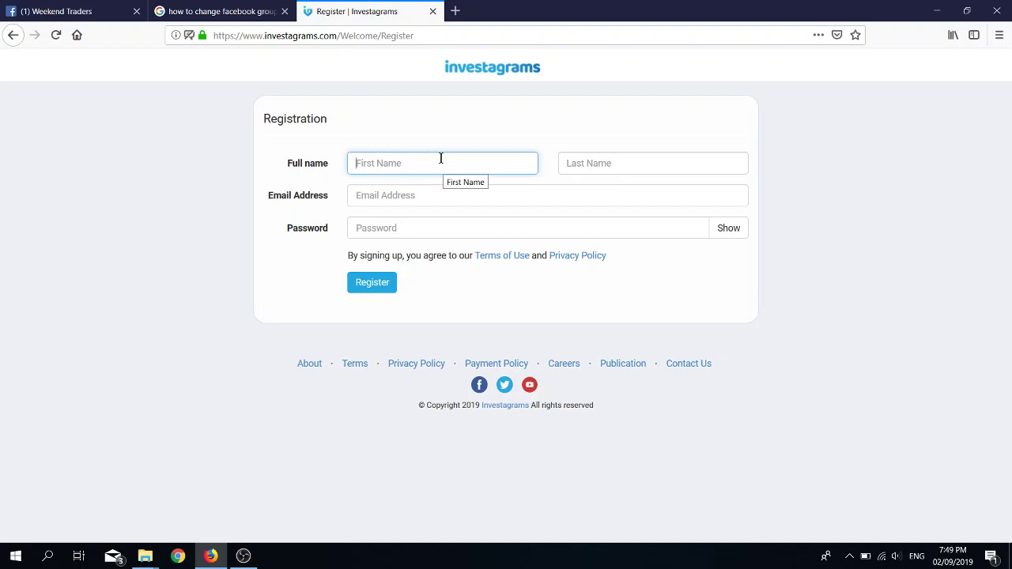
type("We")
key("Tab")
type("Tr")
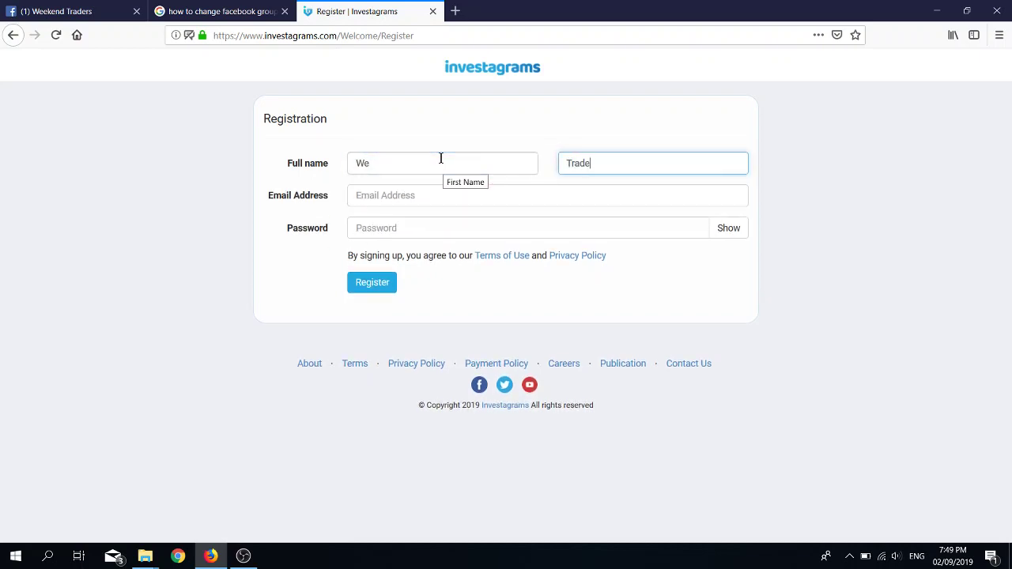
left_click(417, 197)
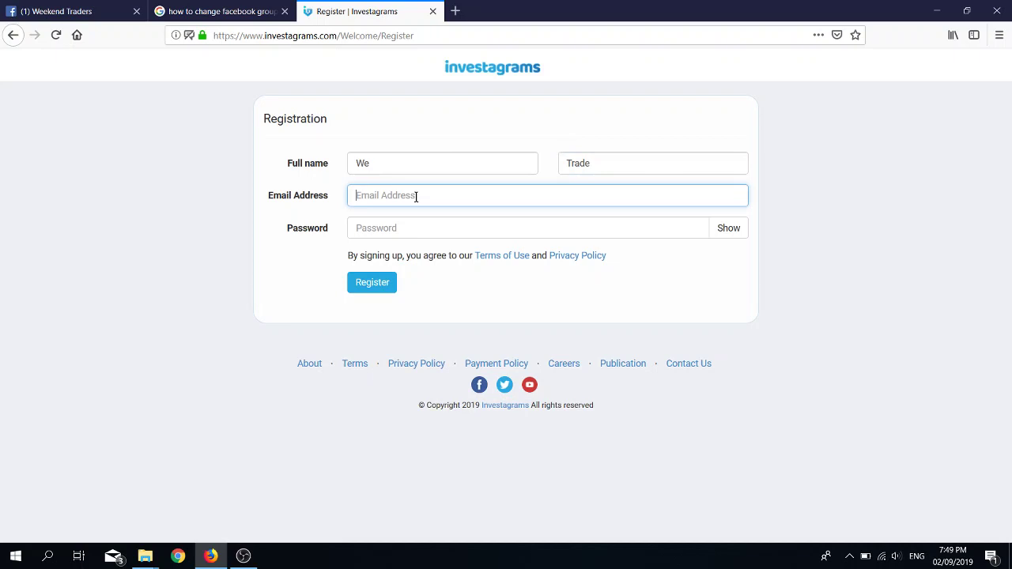
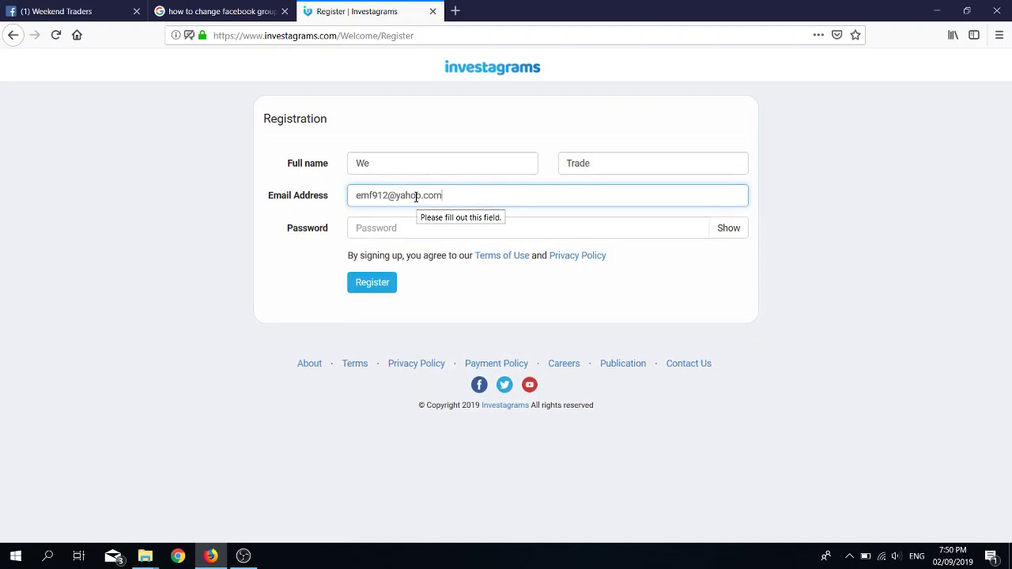
Step: Enter a password, check it with Show/Hide, and submit the registration
left_click(392, 220)
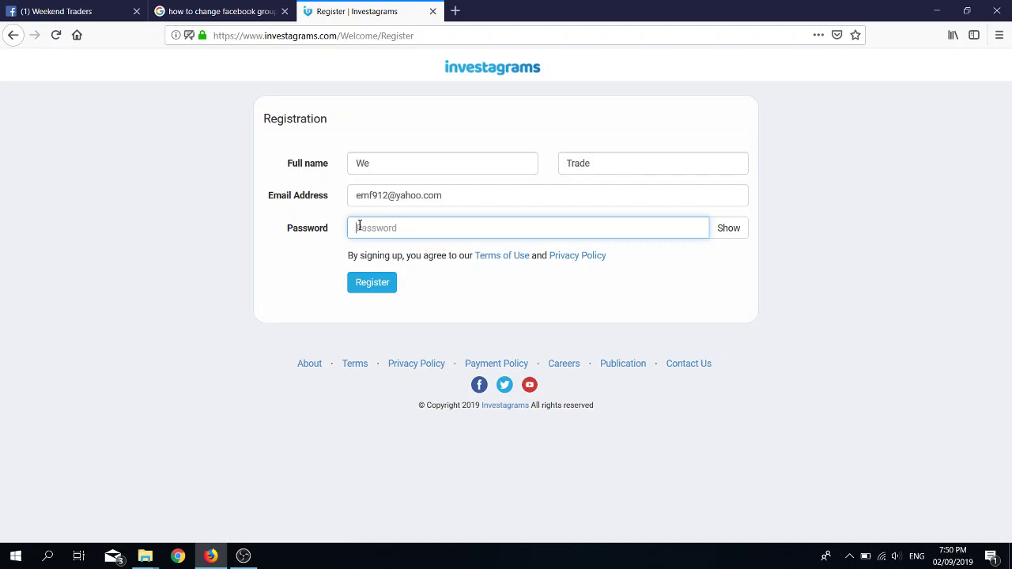
type("a")
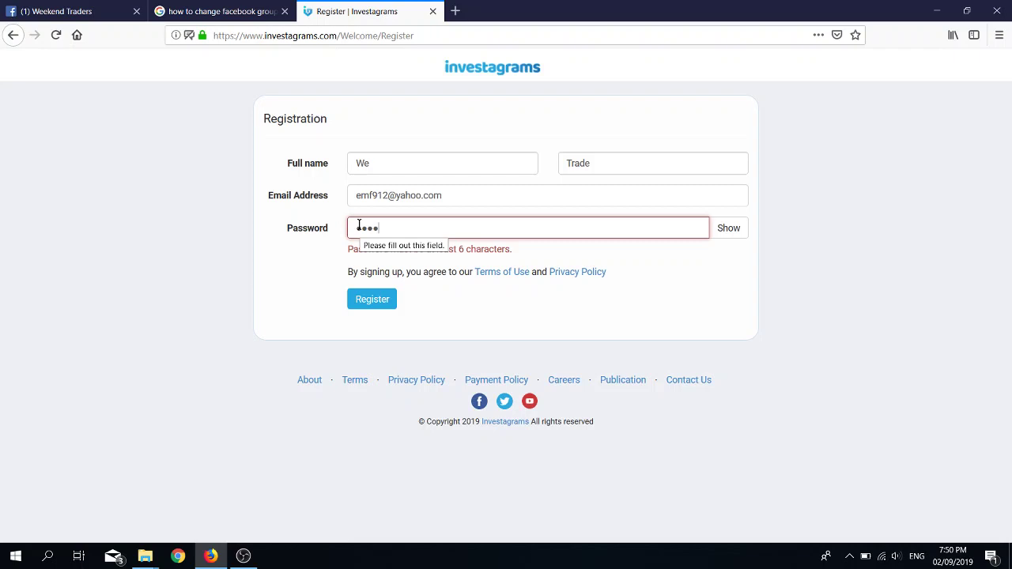
type("12")
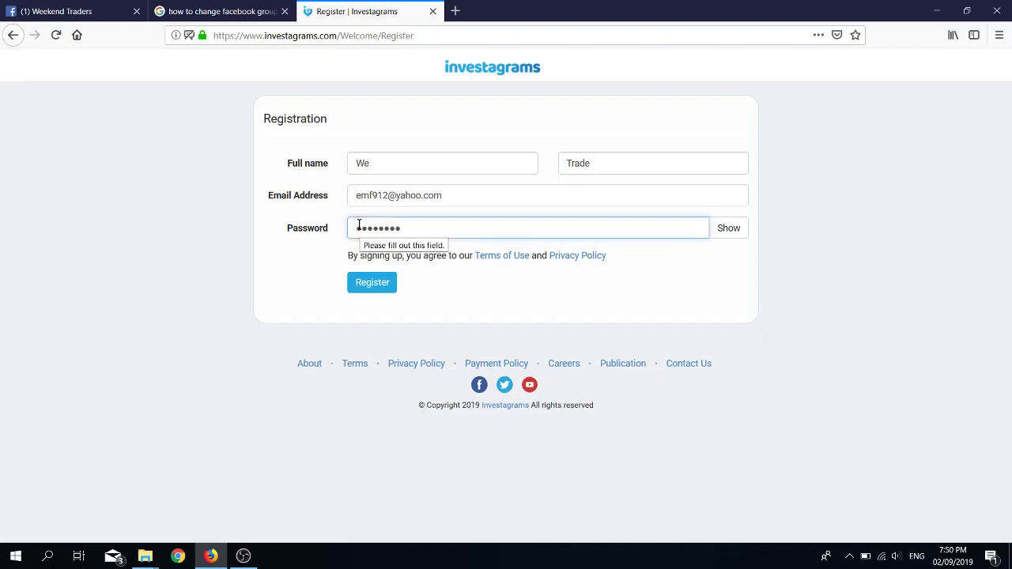
left_click(734, 236)
left_click(734, 235)
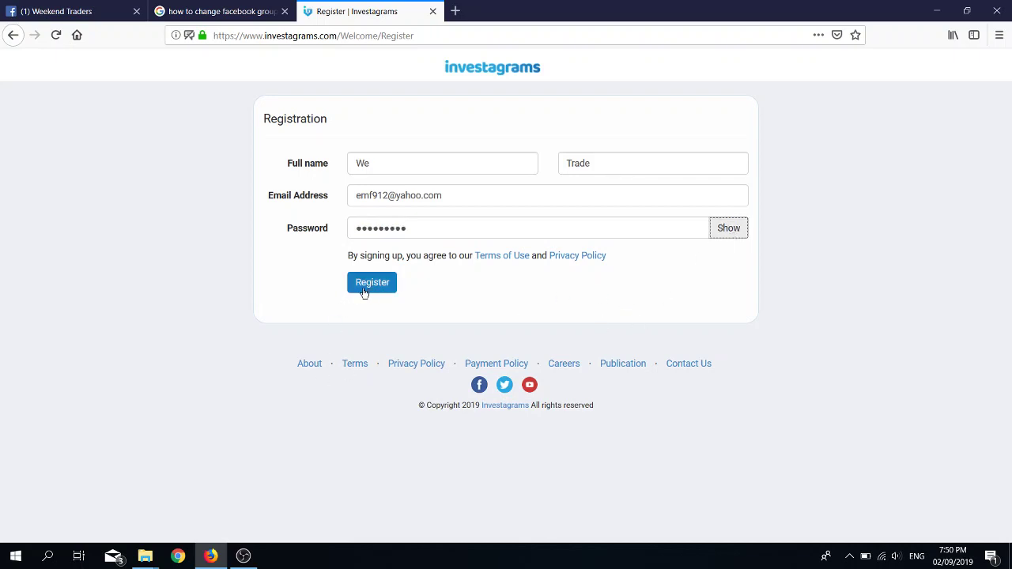
left_click(596, 162)
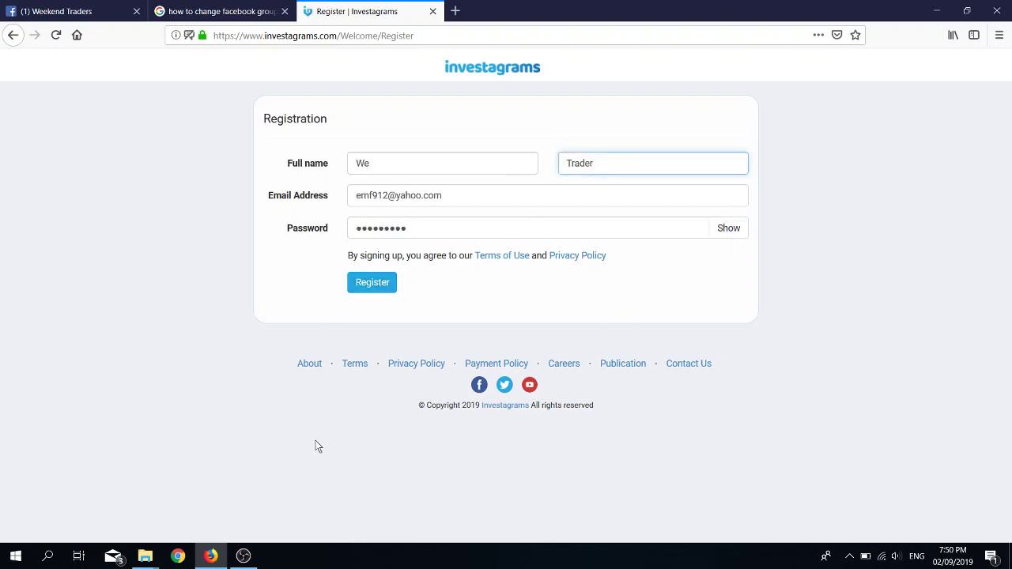
left_click(380, 284)
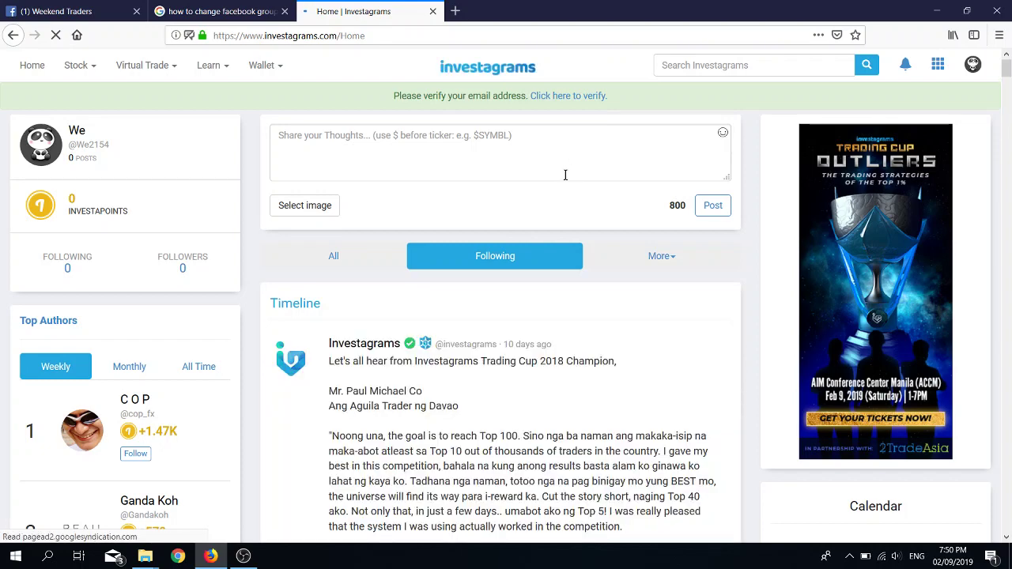
Step: Open the e-mail verification settings, then go to Virtual Trade > My Portfolio with 100,000.00 cash
left_click(571, 98)
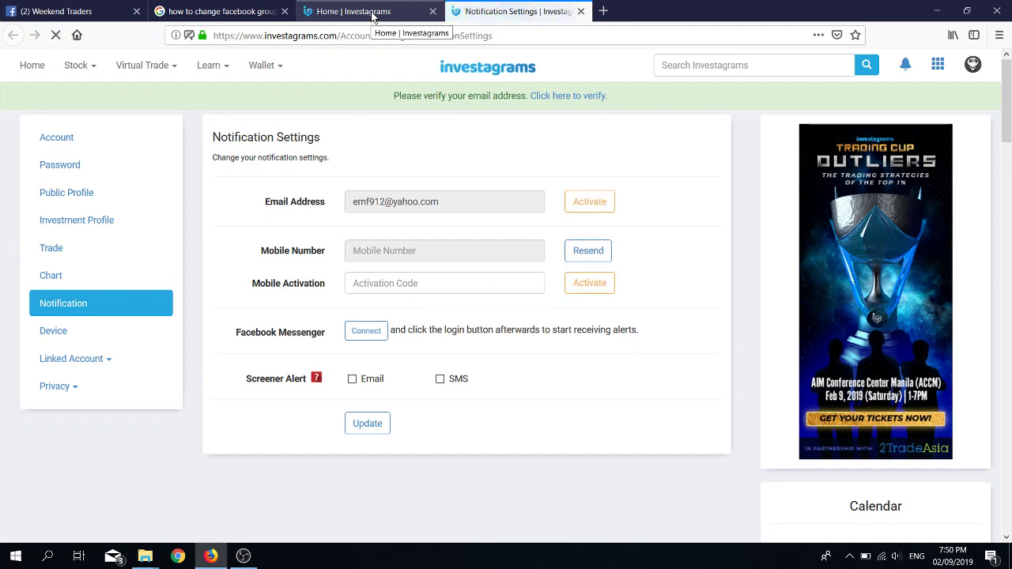
left_click(371, 15)
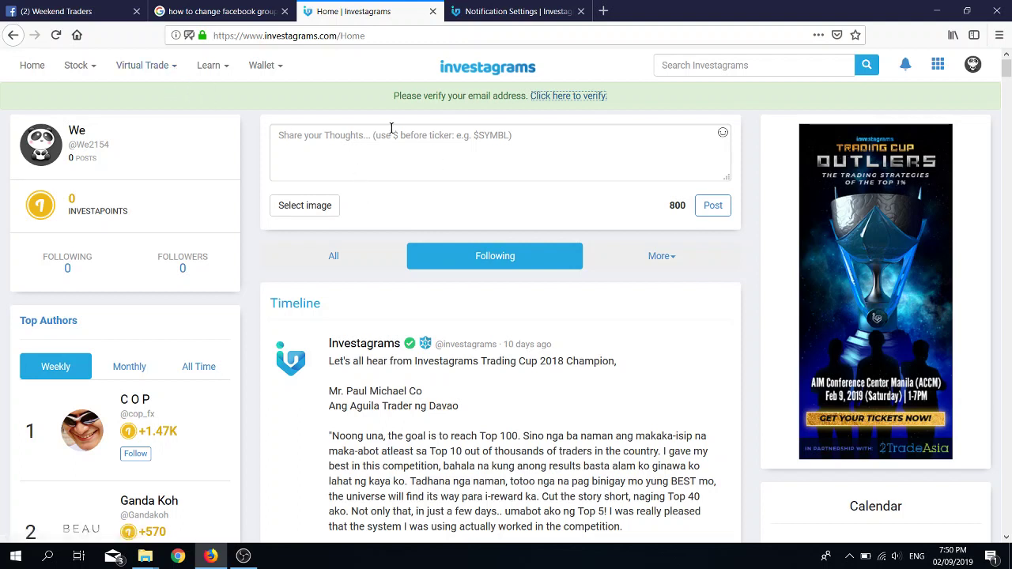
left_click(174, 71)
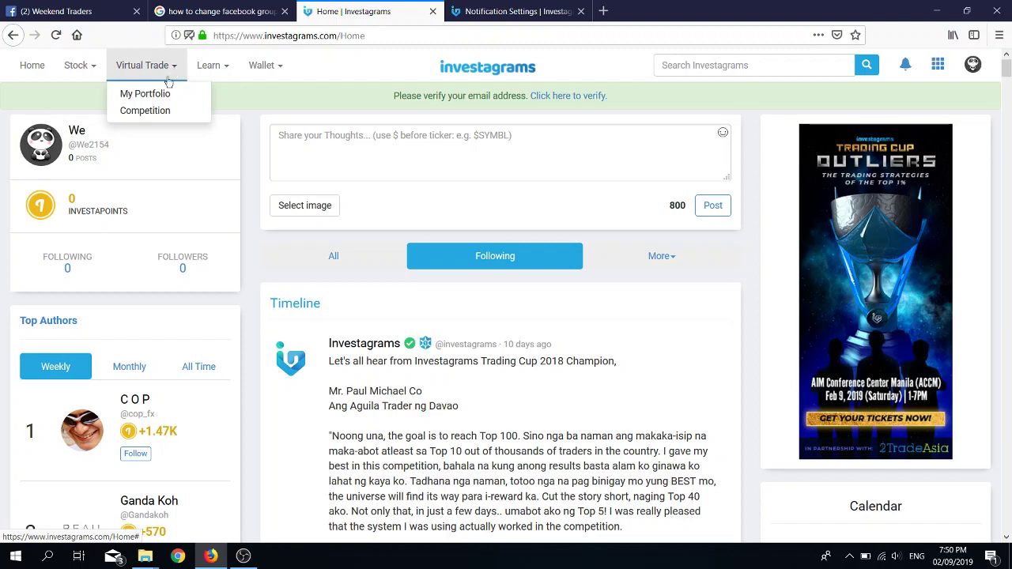
left_click(163, 96)
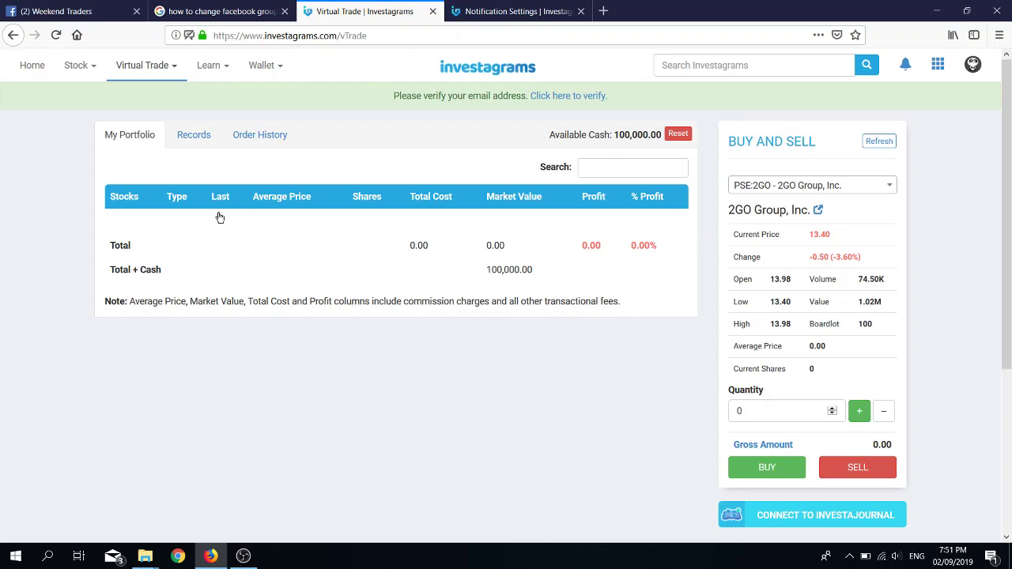
Step: Browse the Gain/Loss records and the Order History, trying a different order start date
left_click(198, 143)
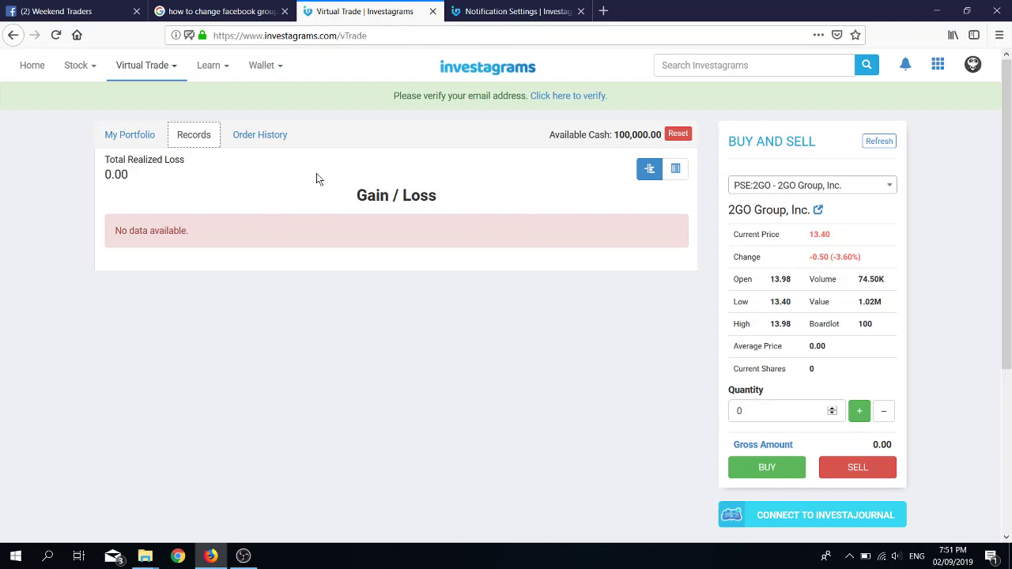
left_click(278, 142)
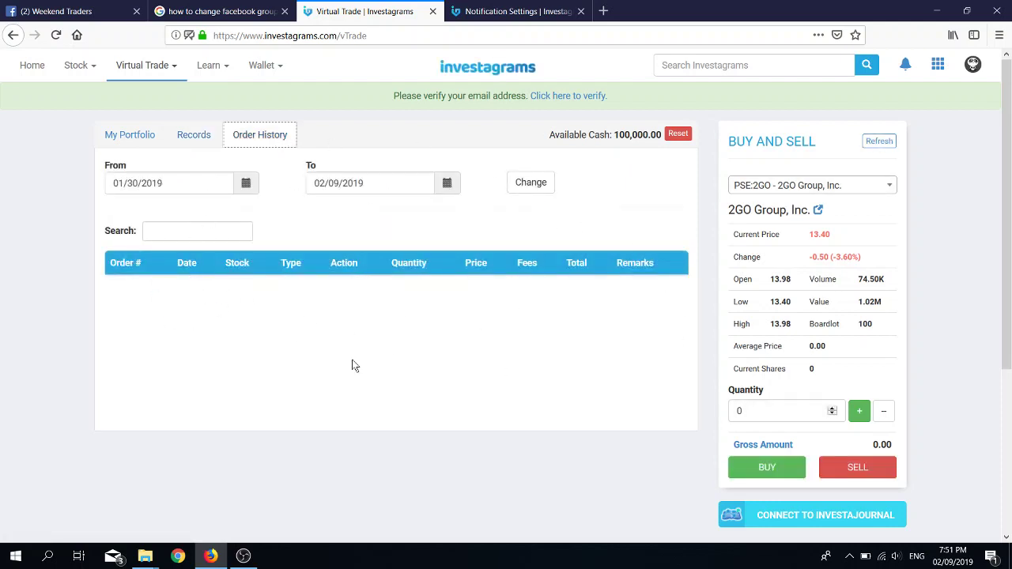
left_click(249, 188)
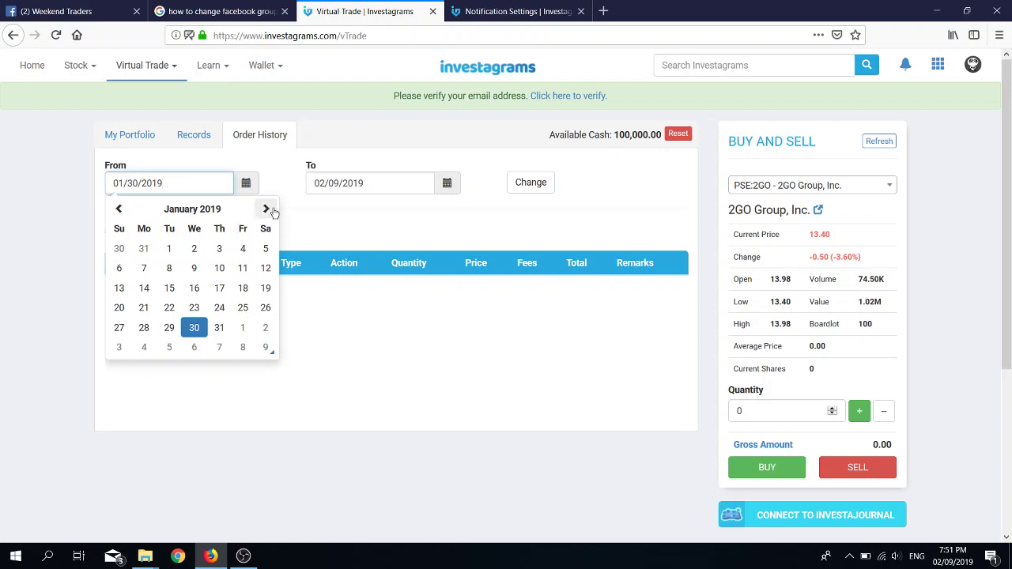
left_click(449, 187)
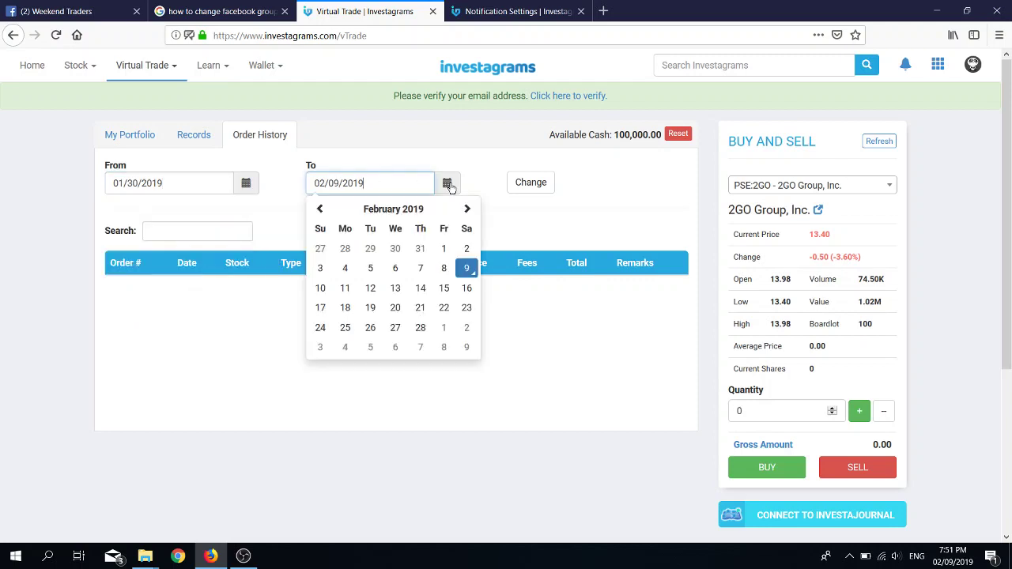
left_click(590, 189)
Step: Return to the portfolio holdings and highlight the 100,000.00 available cash figure
left_click(121, 142)
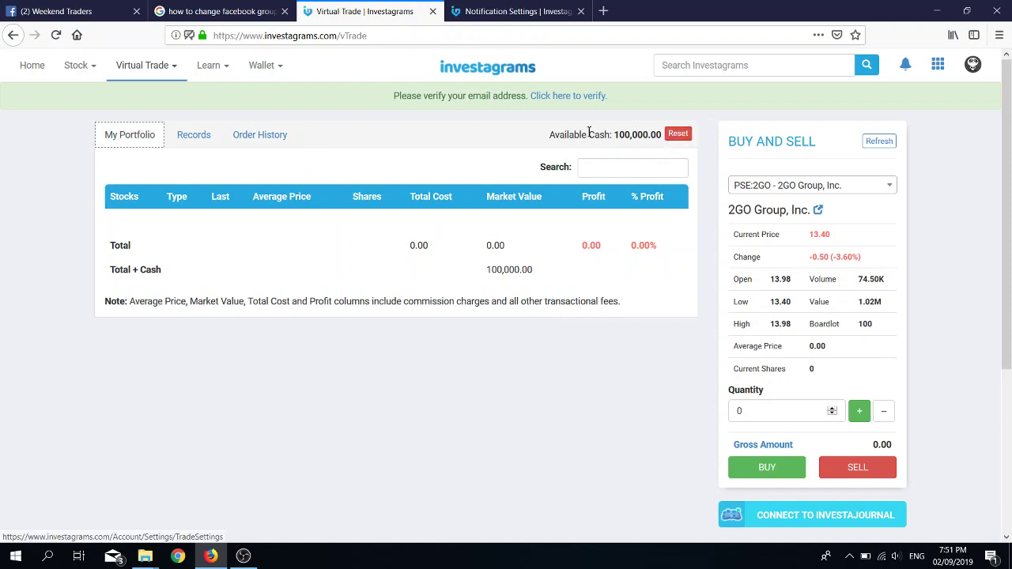
double_click(617, 135)
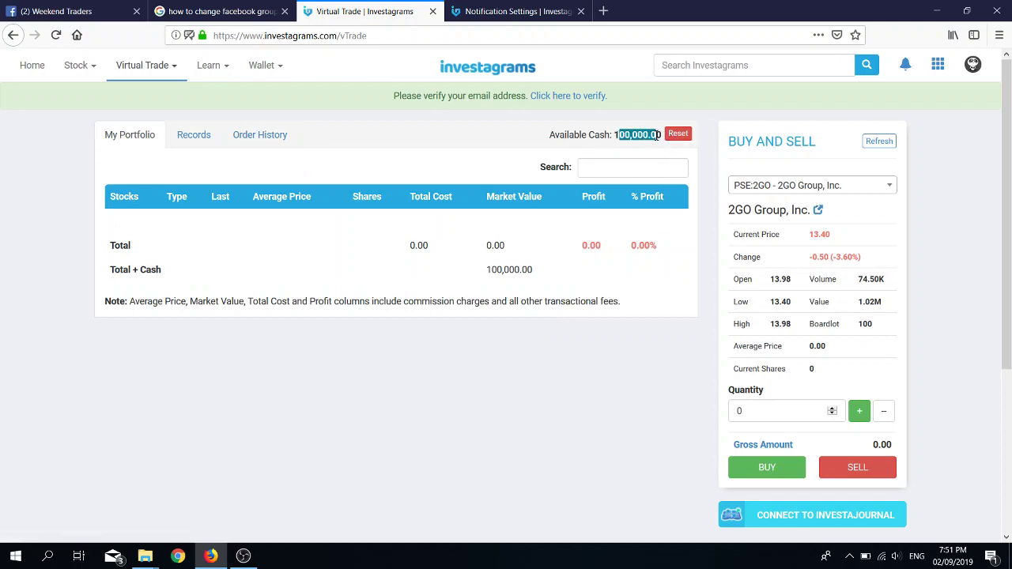
left_click(585, 138)
left_click_drag(617, 136, 666, 139)
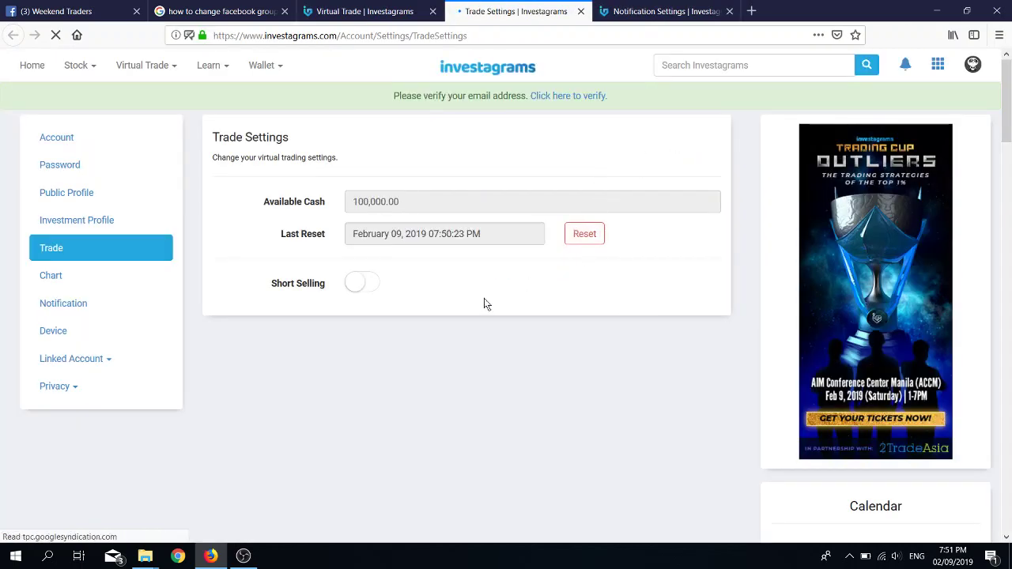
Step: Reset the virtual account with a new starting cash amount of 60000
left_click(583, 234)
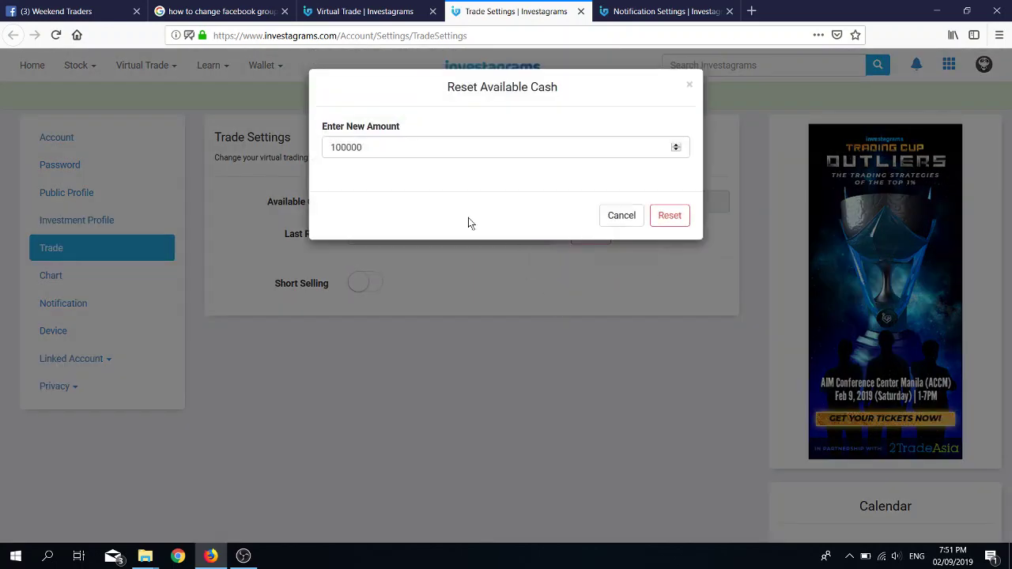
left_click_drag(378, 149, 311, 144)
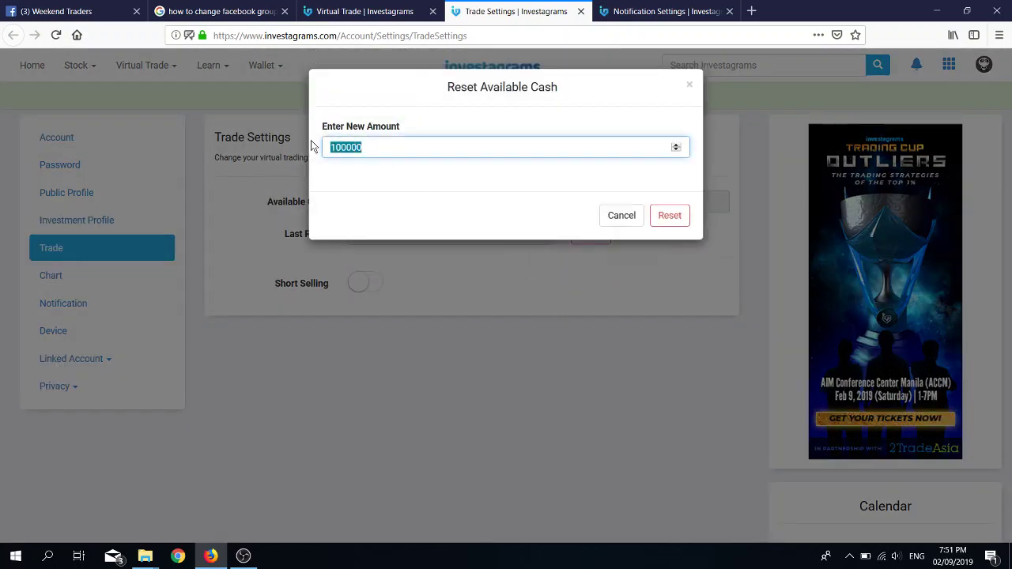
type("6")
left_click(670, 216)
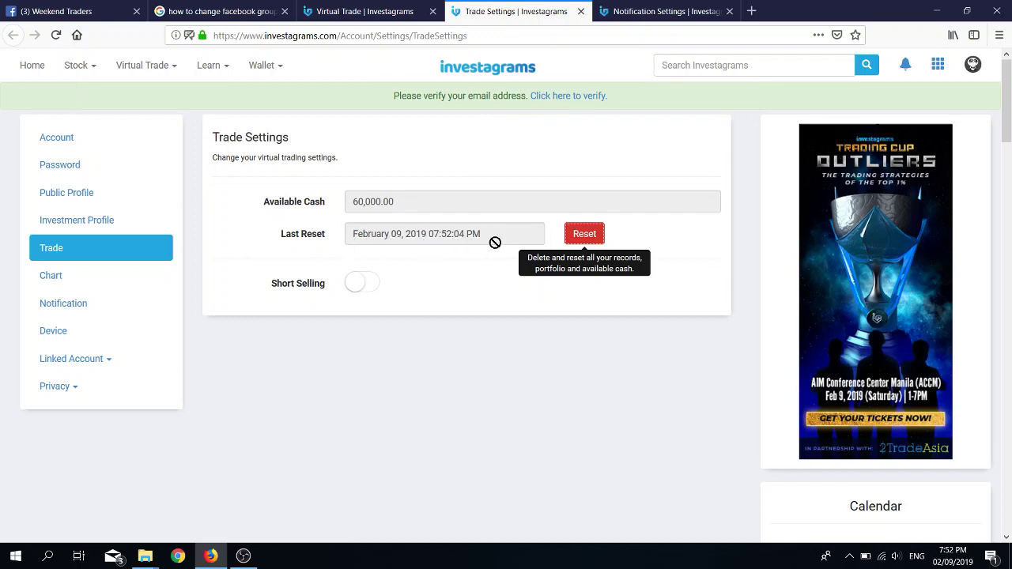
Step: Return to My Portfolio and place a buy of 300 PSE:2GO shares at 13.40
left_click(166, 70)
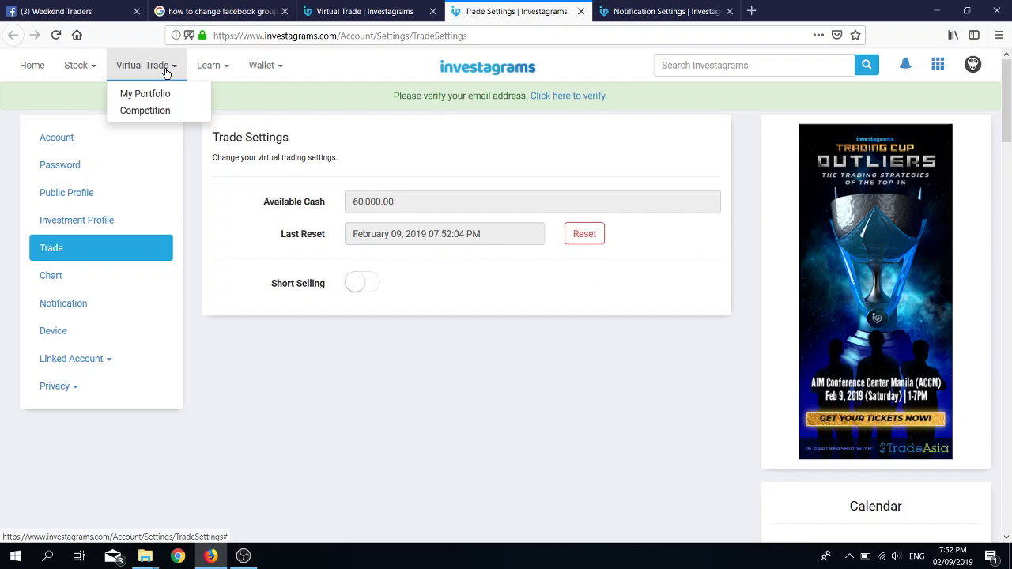
left_click(164, 94)
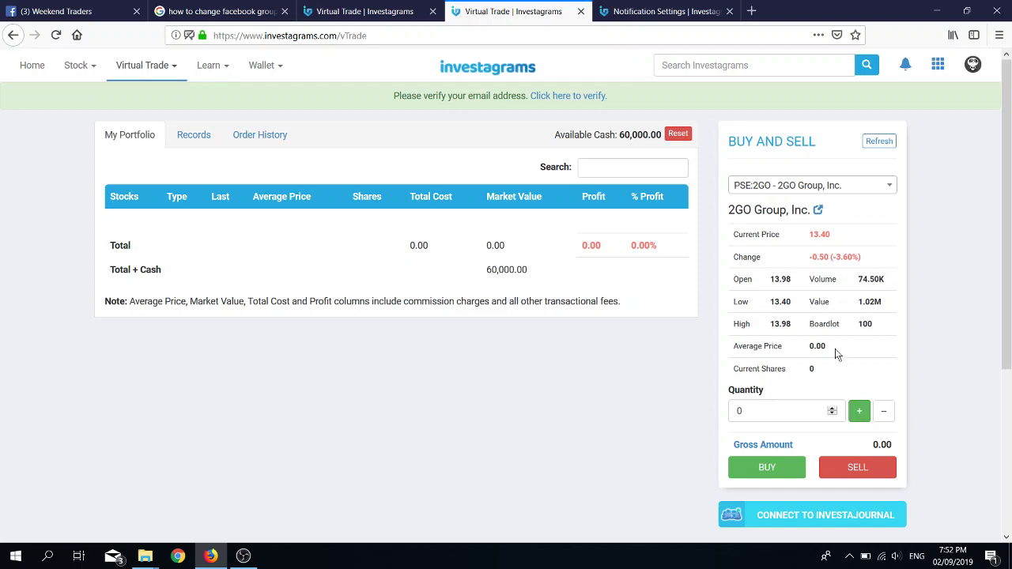
left_click_drag(809, 324, 865, 323)
left_click(868, 367)
left_click(860, 414)
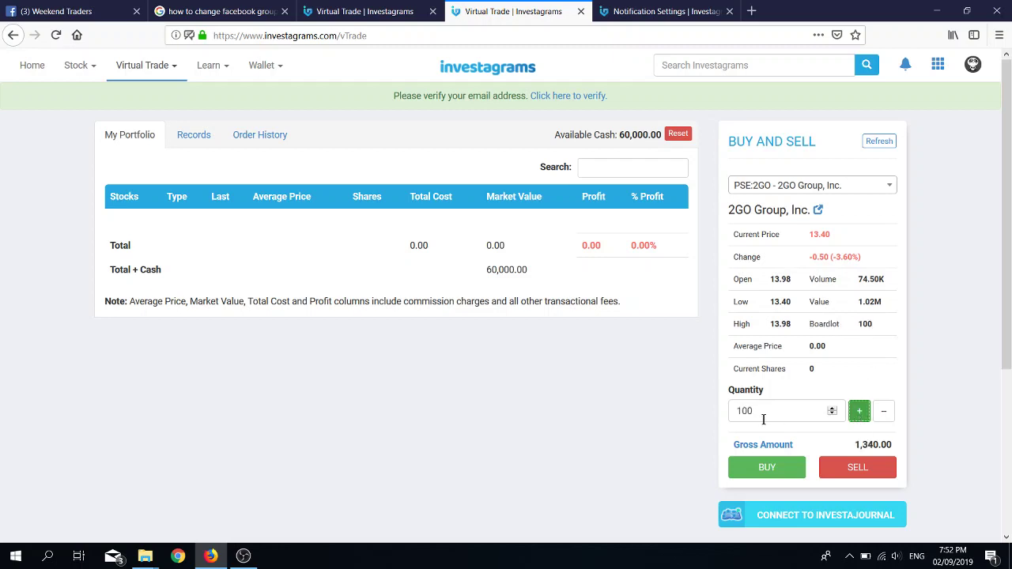
left_click(861, 412)
left_click(862, 412)
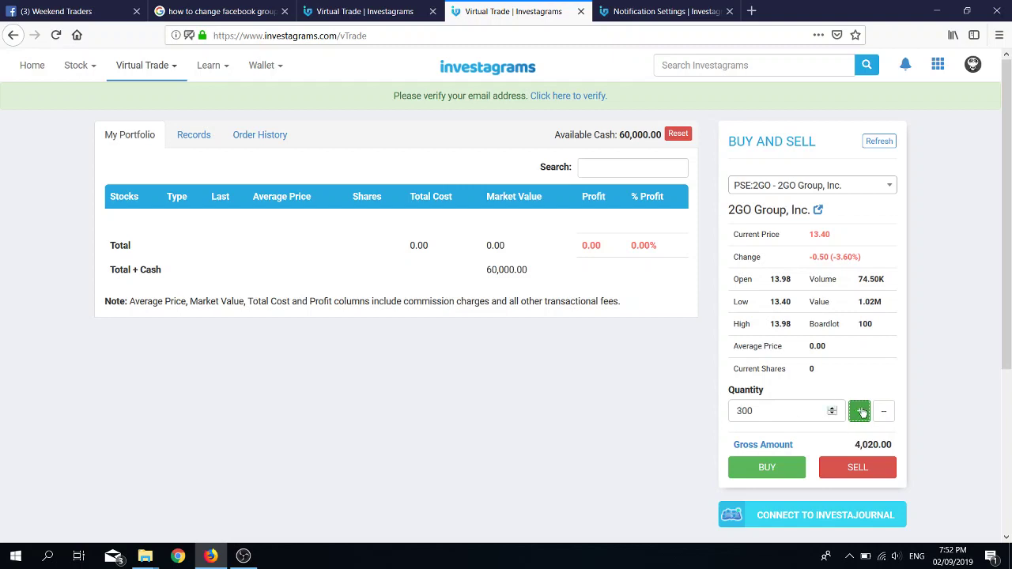
left_click(765, 468)
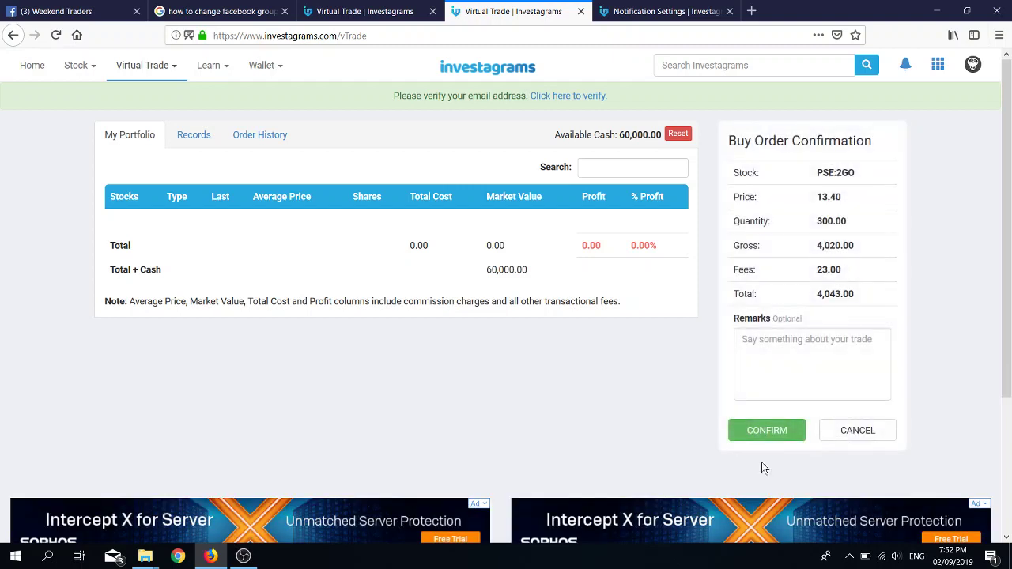
Step: Enter the remark 'this is my first buy in my new virtual port! yehey!' on the order
left_click(779, 355)
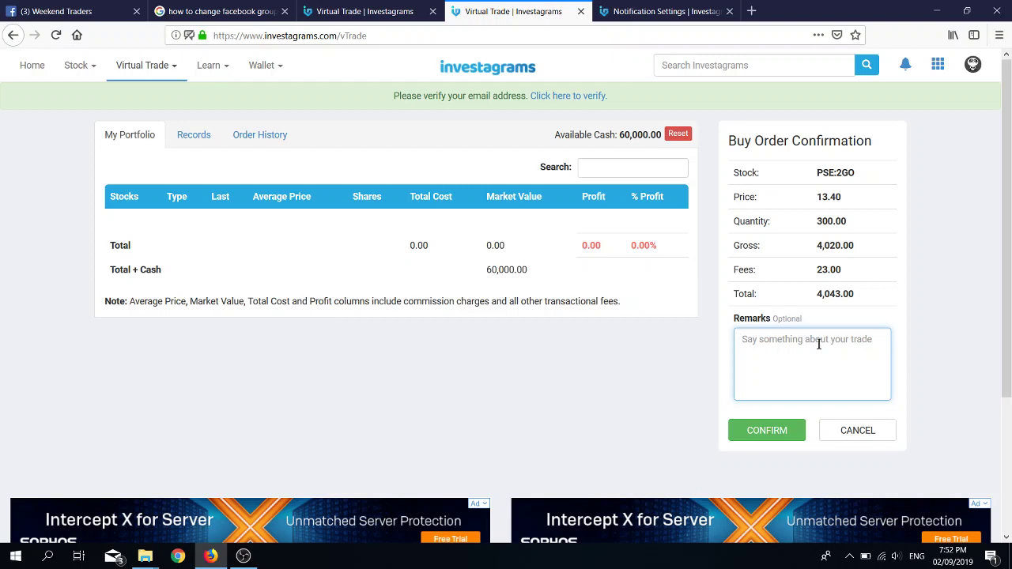
type("this is my first buy in my new virtual port! ")
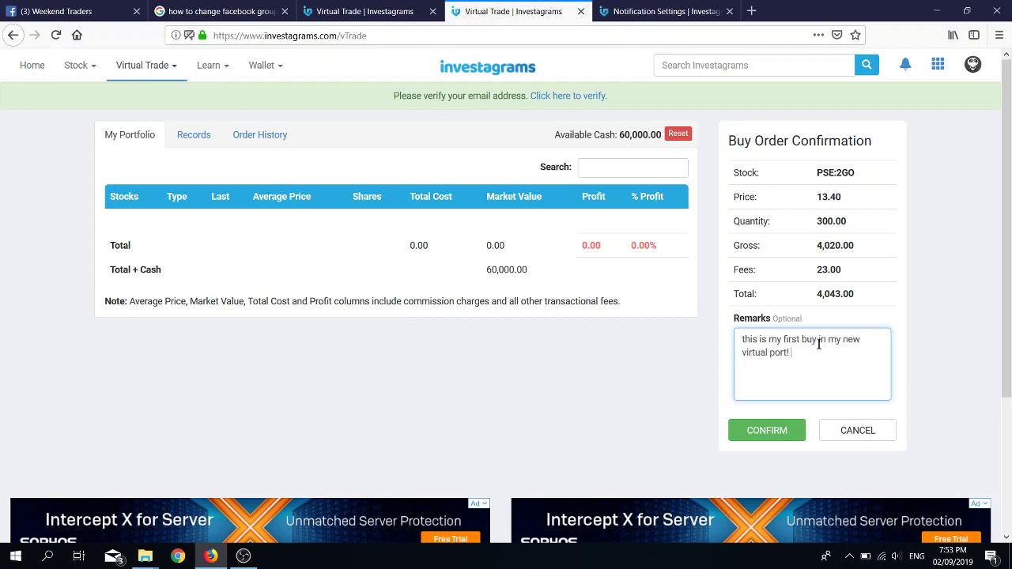
type("yehey!")
Step: Confirm the 2GO order, leaving 300 shares held and 55,957.00 available cash
left_click(766, 427)
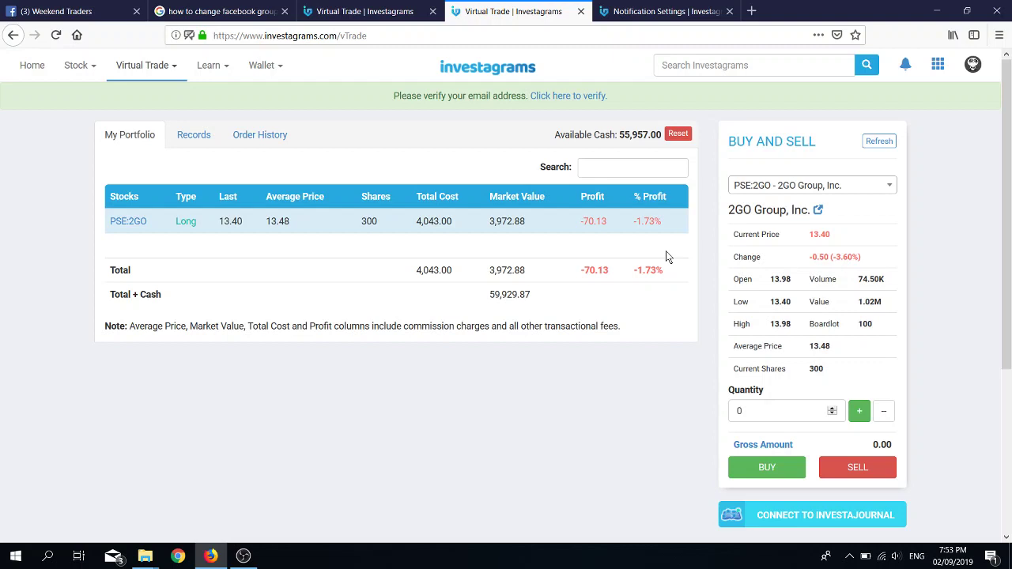
mouse_move(962, 556)
Step: Select PSE:AEV, Aboitiz Equity Ventures, from the stock list
left_click(810, 185)
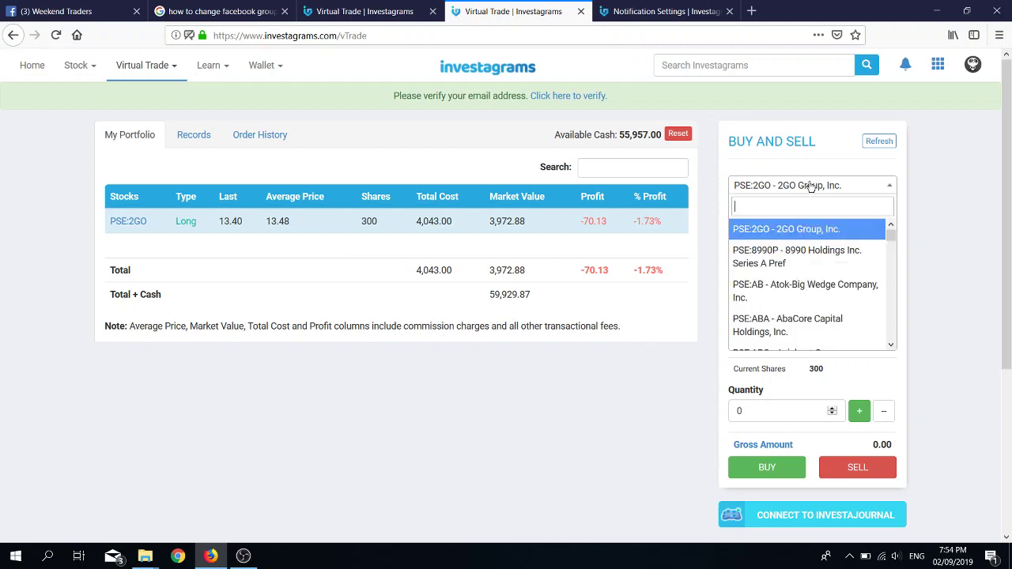
scroll(803, 299, "down", 3)
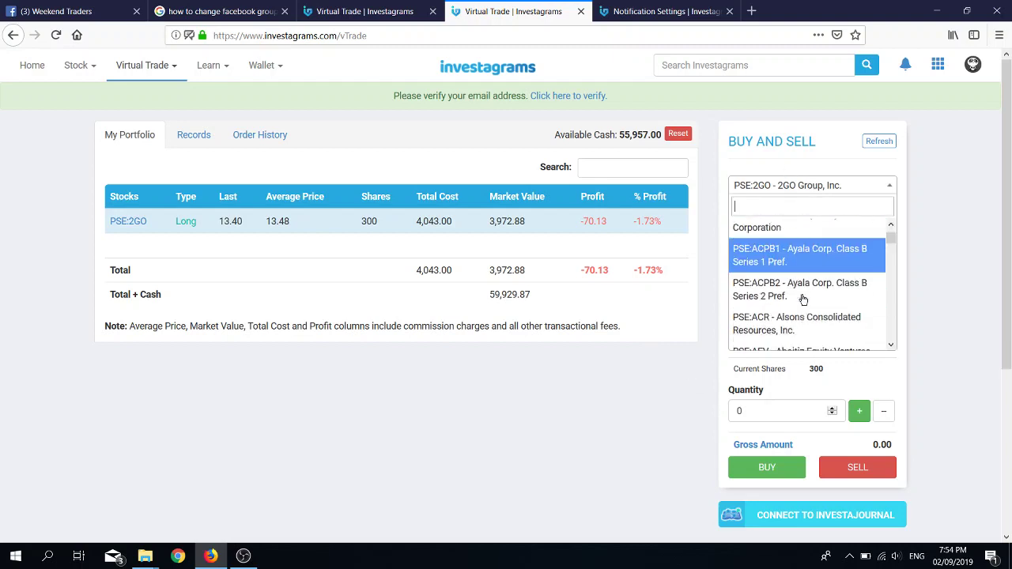
scroll(802, 299, "down", 3)
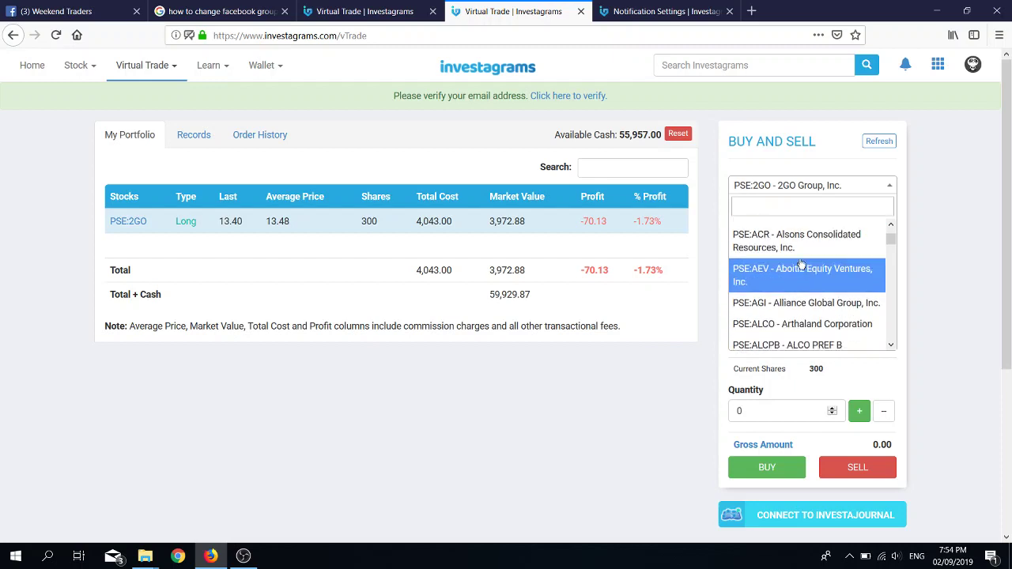
left_click(802, 269)
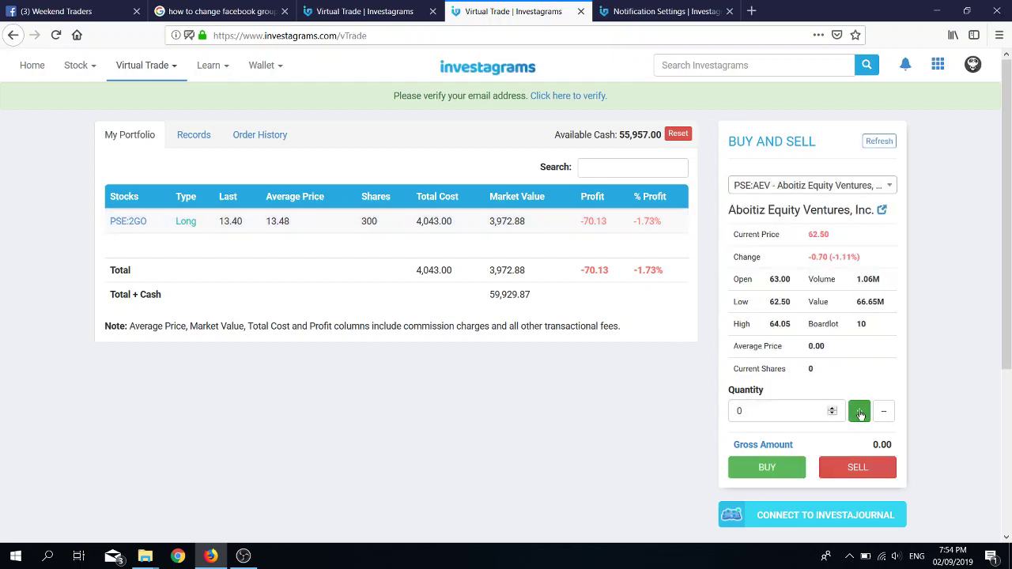
Step: Set the AEV quantity to 100 and buy and confirm the order at 62.50
left_click(860, 412)
left_click(860, 412)
left_click(861, 413)
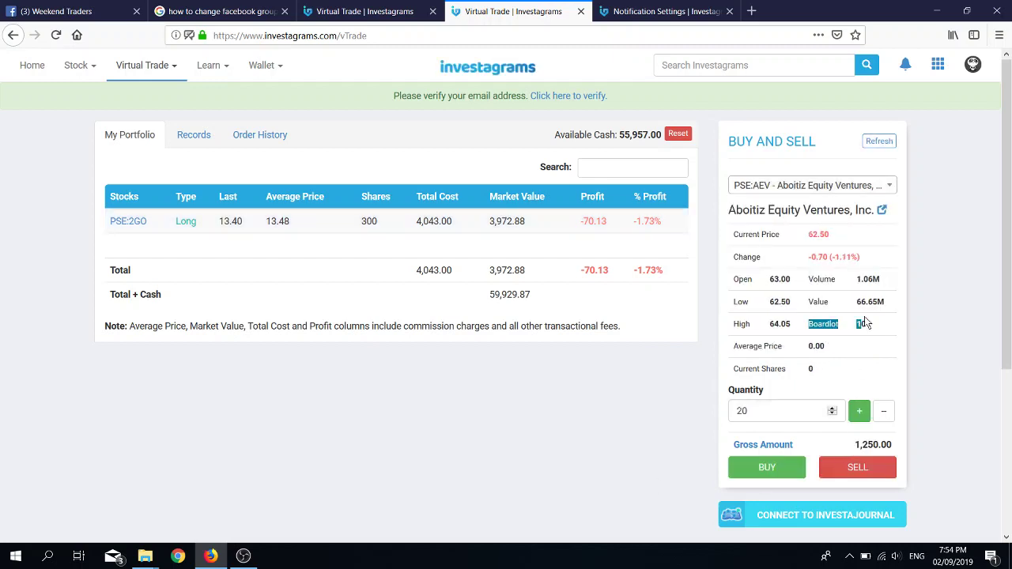
left_click(884, 411)
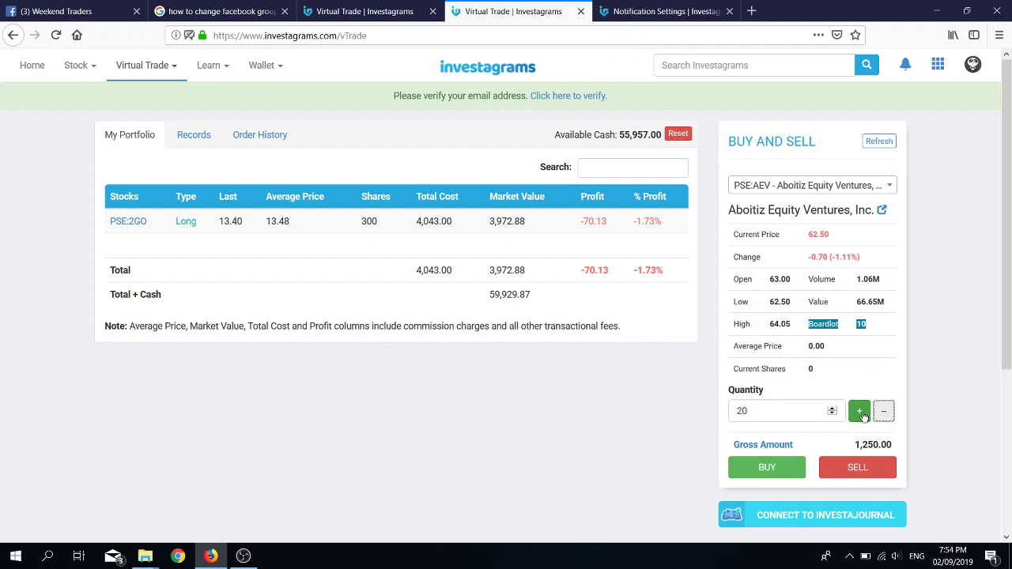
left_click(861, 413)
left_click(883, 412)
left_click(861, 412)
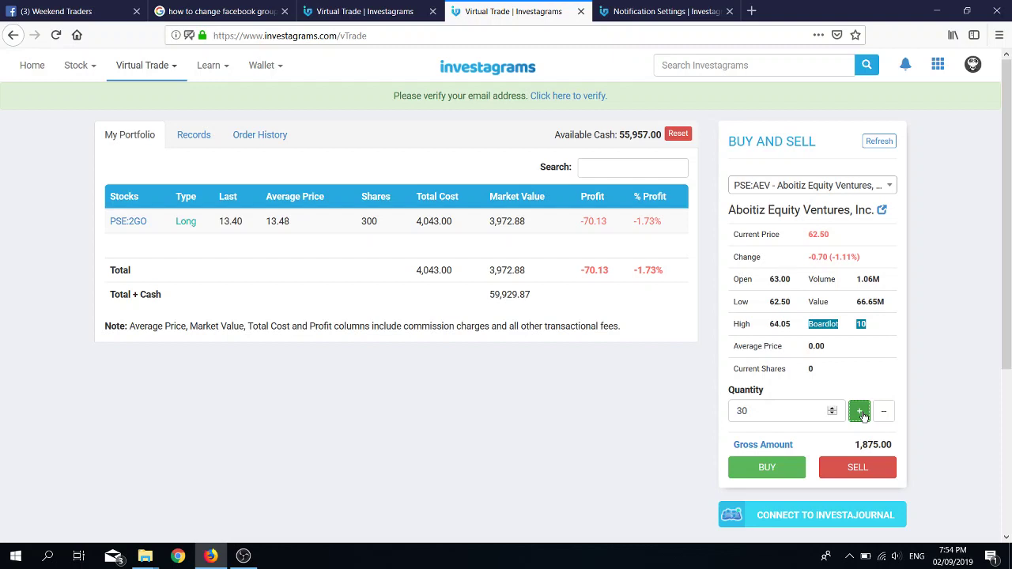
left_click(883, 412)
left_click(861, 412)
double_click(755, 411)
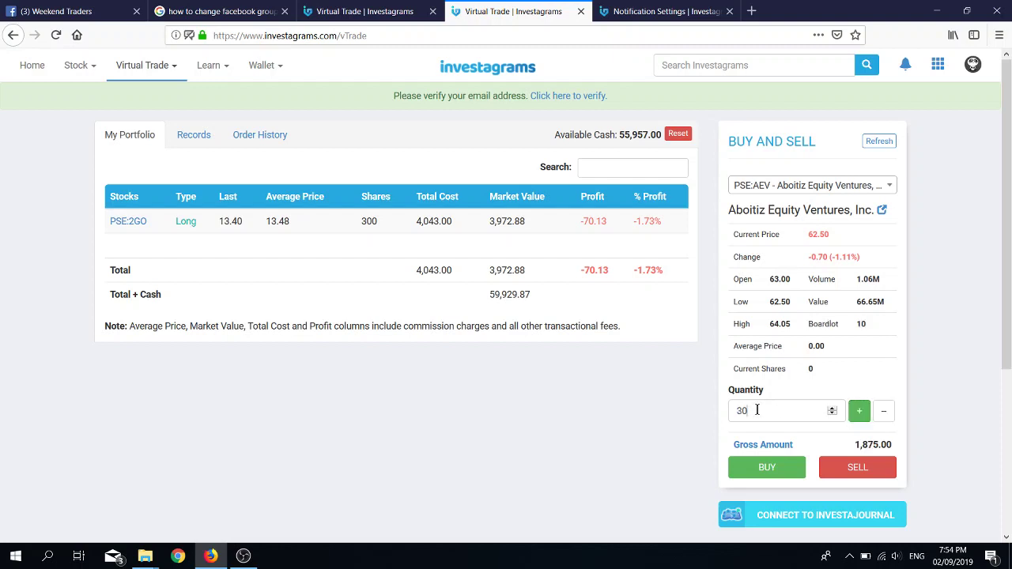
type("100")
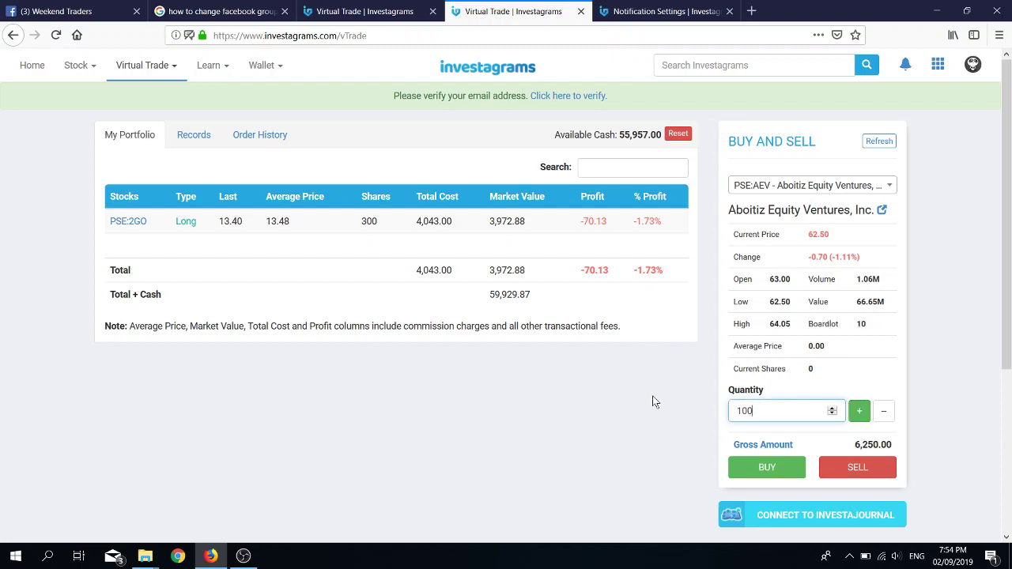
left_click(767, 468)
left_click(767, 431)
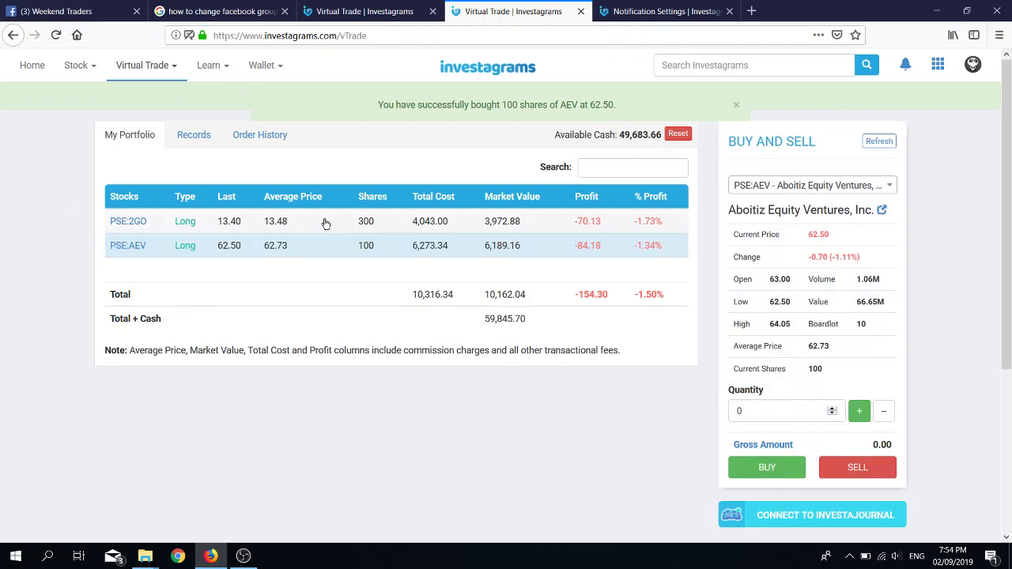
Step: Review the order history and 2GO remark, check Gain/Loss records, then return to holdings
left_click(258, 134)
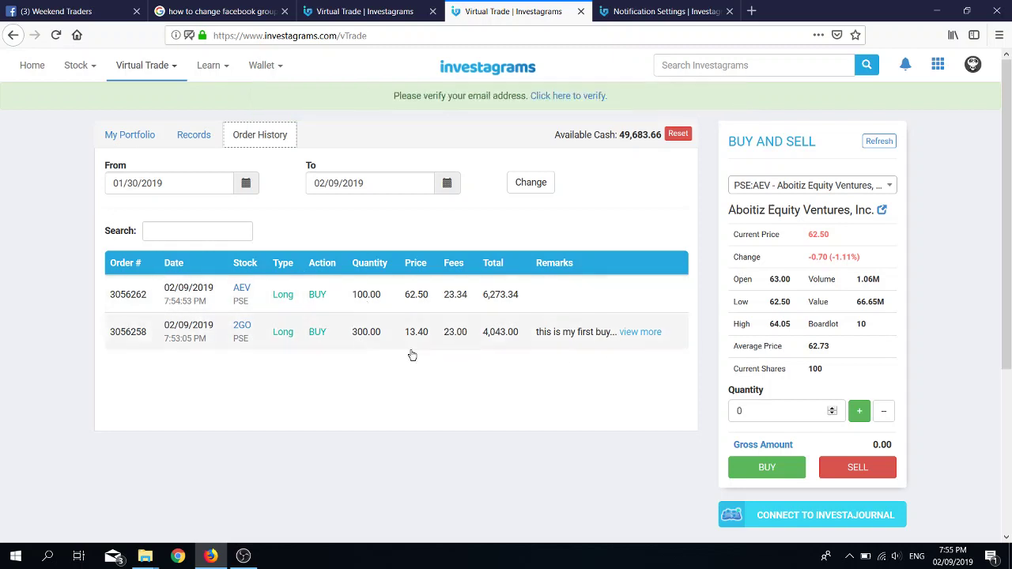
left_click(647, 333)
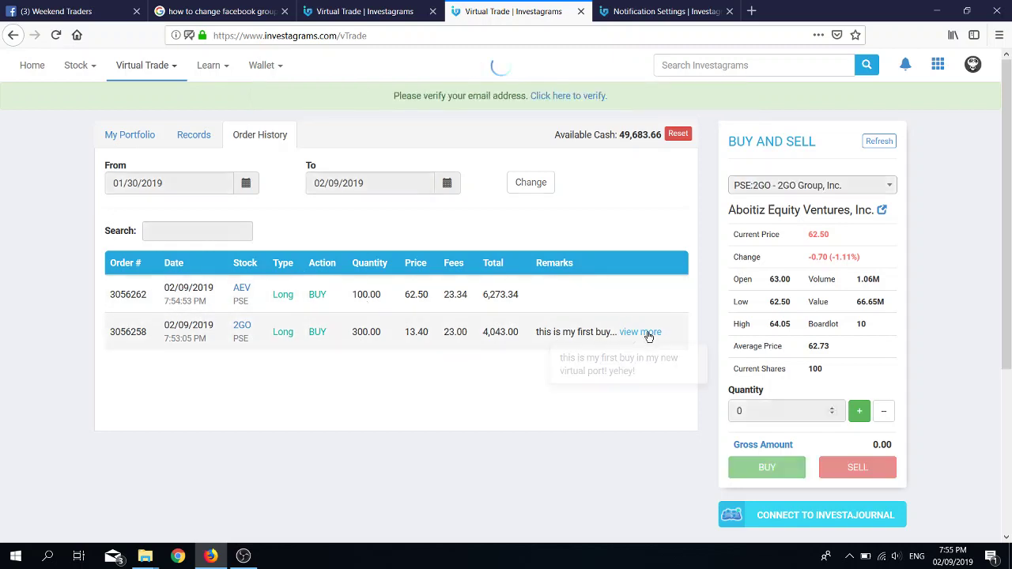
left_click(531, 450)
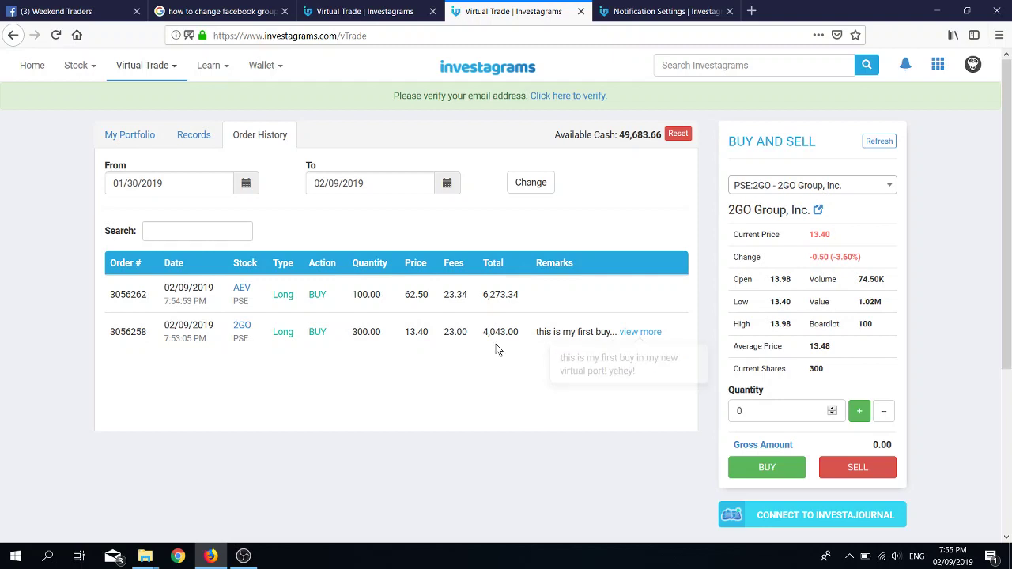
left_click(193, 142)
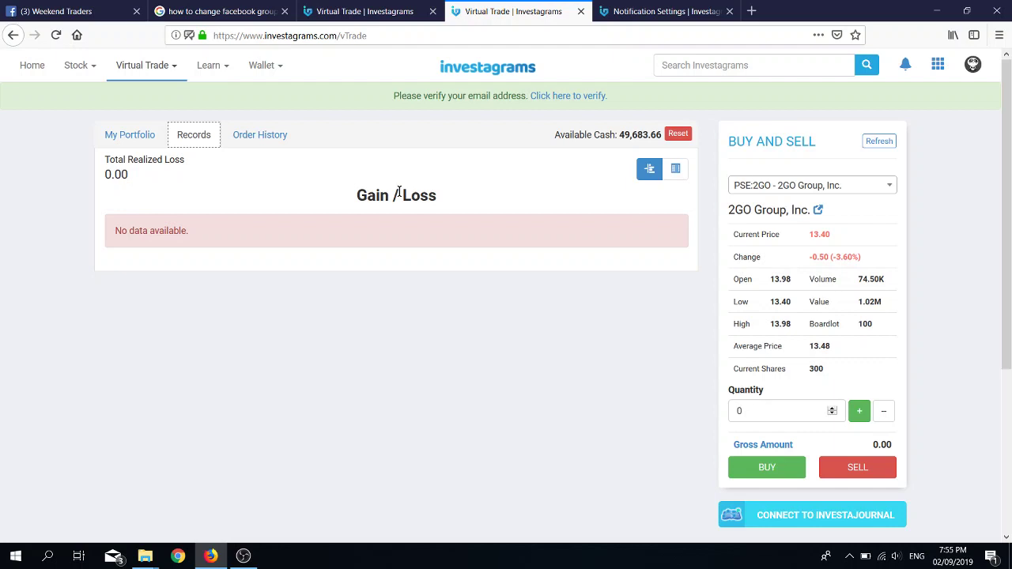
left_click(133, 136)
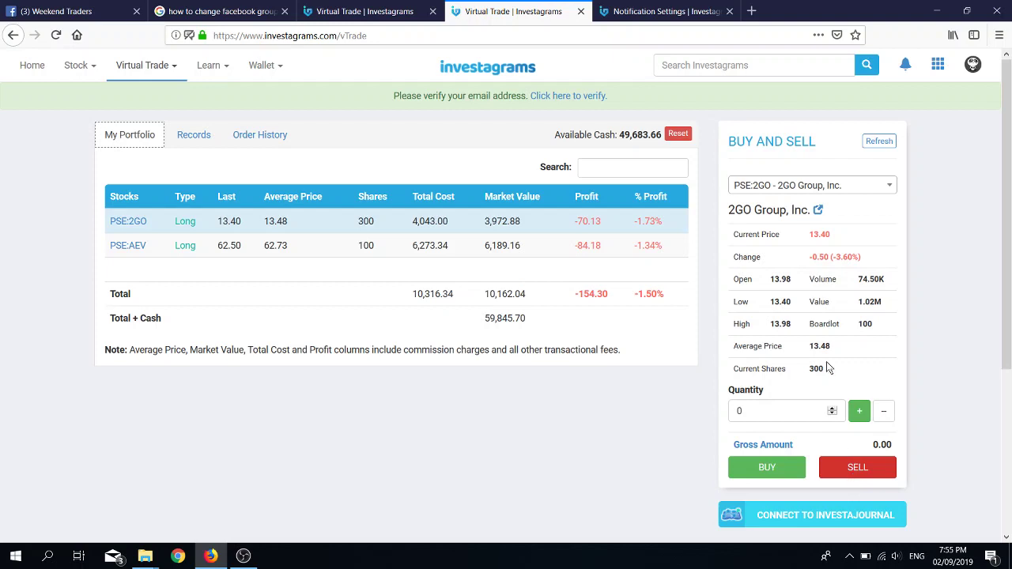
Step: Pick PSE:AEV (Aboitiz Equity Ventures) in Buy and Sell and set the quantity to 100
left_click(805, 187)
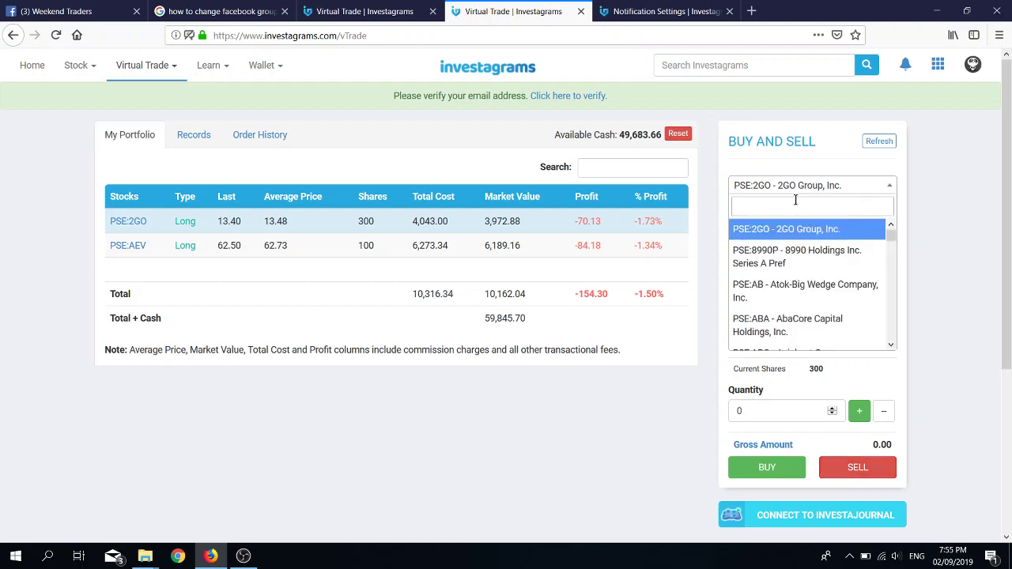
type("aev")
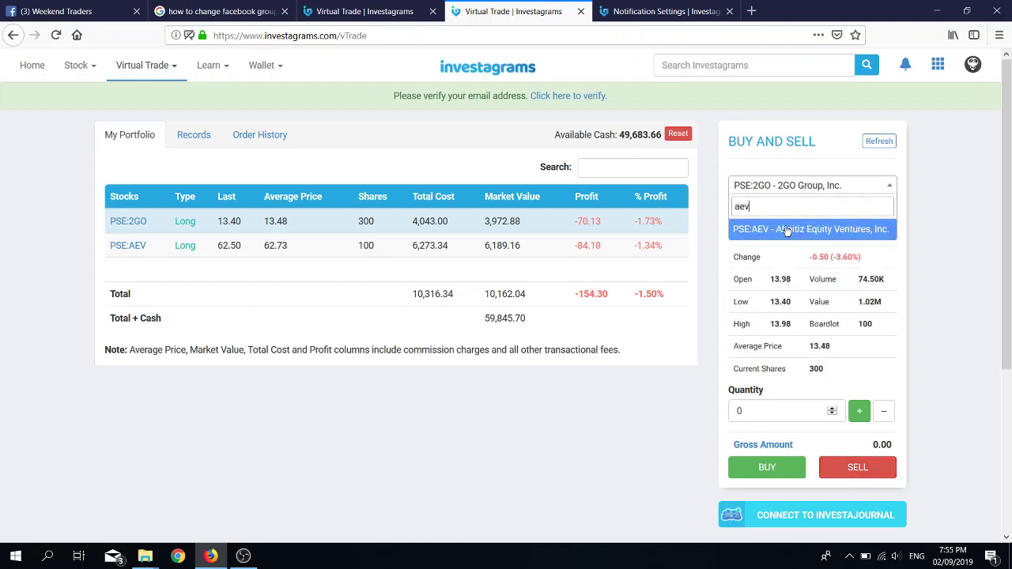
left_click(788, 237)
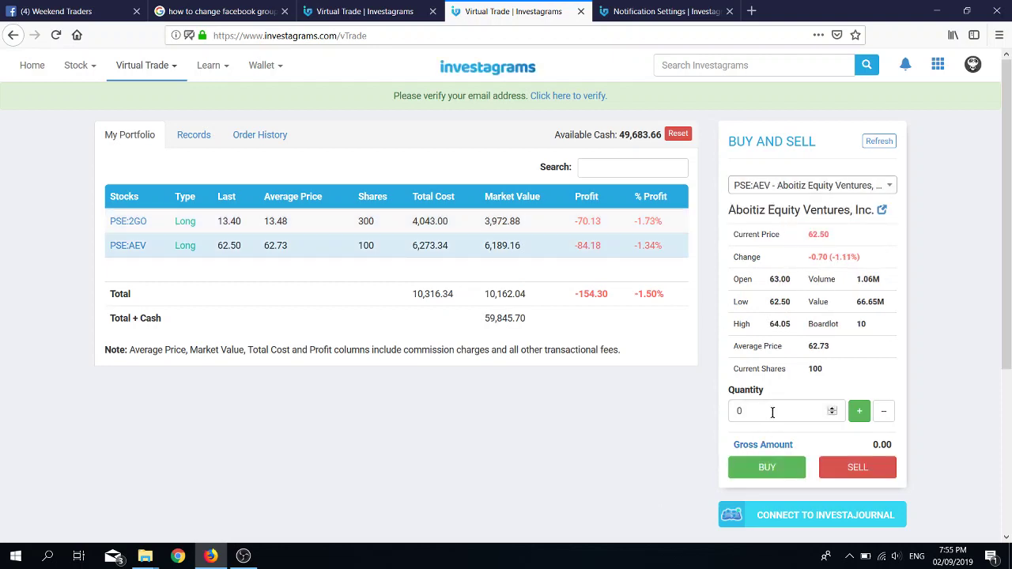
left_click_drag(773, 410, 726, 414)
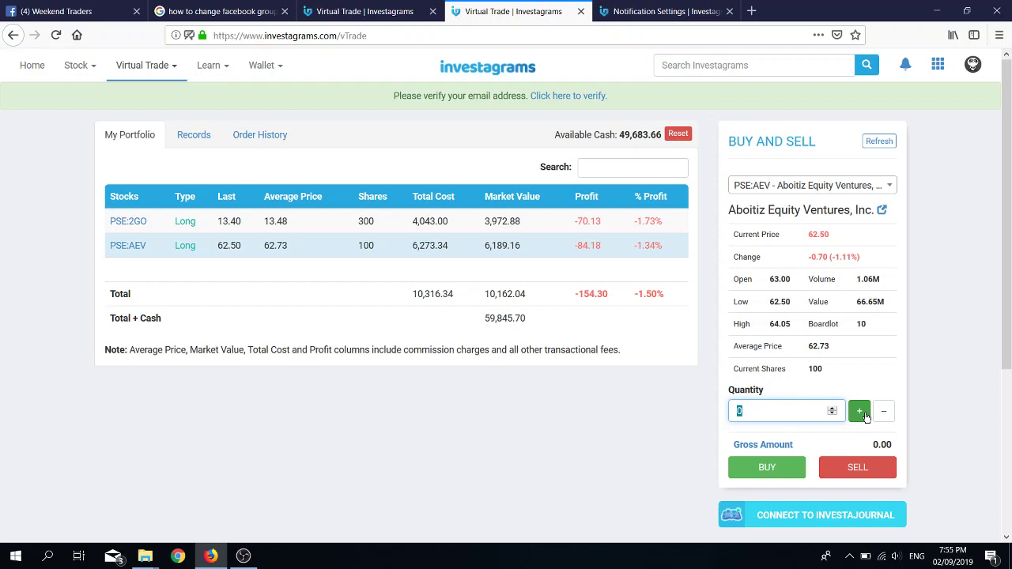
left_click(859, 411)
left_click(791, 410)
type("100")
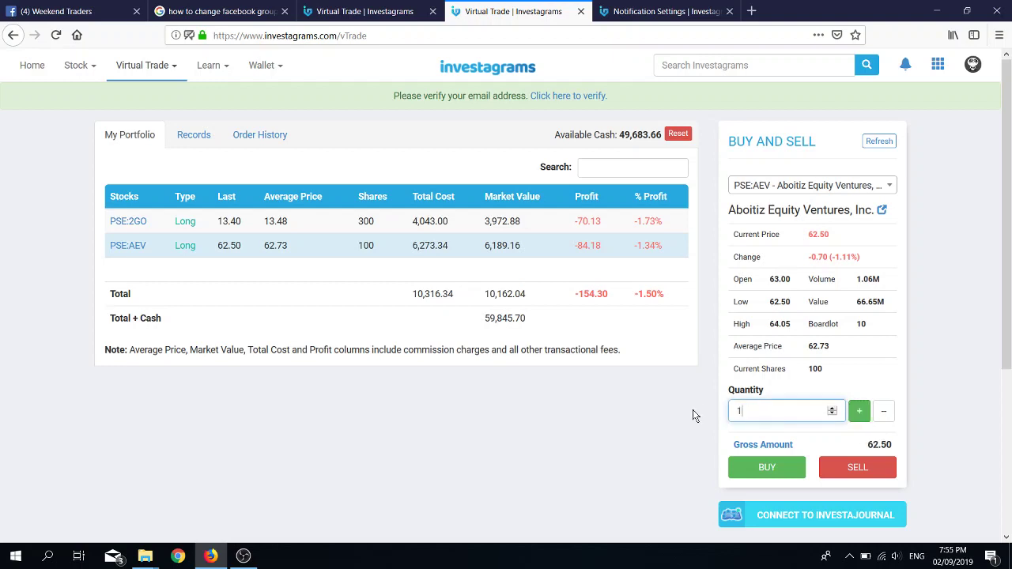
Step: Sell the 100 AEV shares with the remark "I don't like the stock." and confirm
left_click(858, 468)
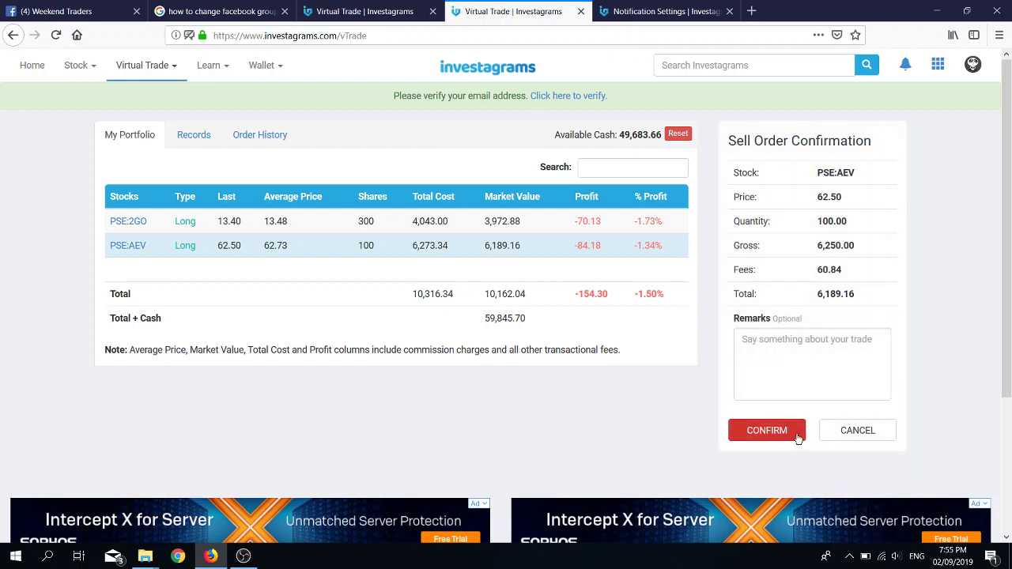
left_click(773, 357)
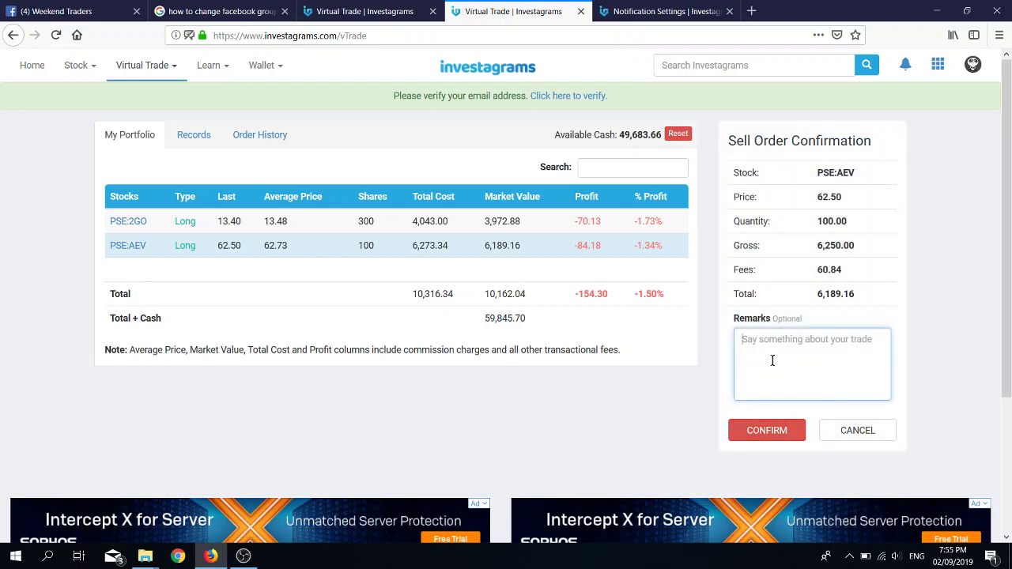
type("I don't like the stock.")
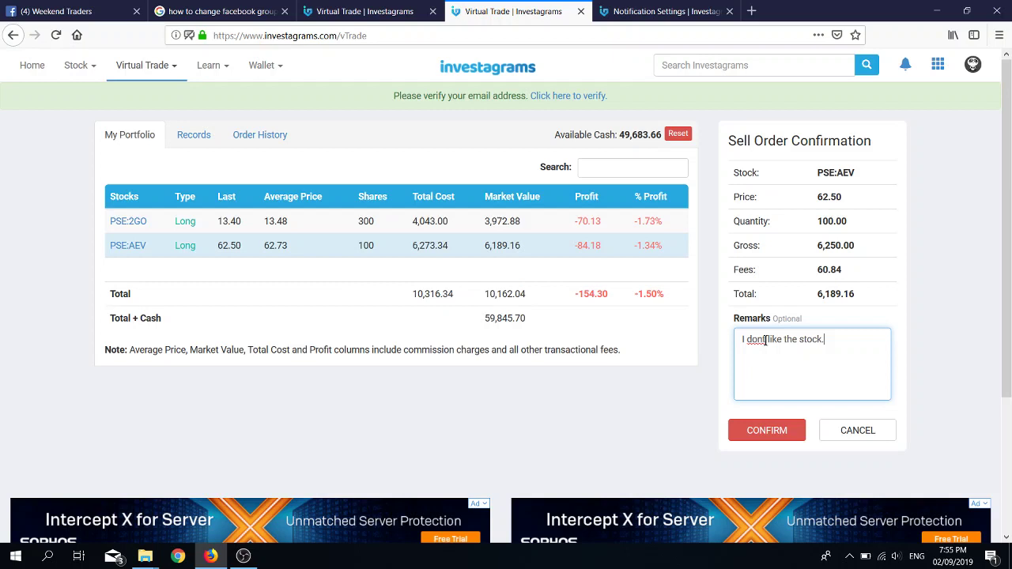
type("'")
left_click(767, 432)
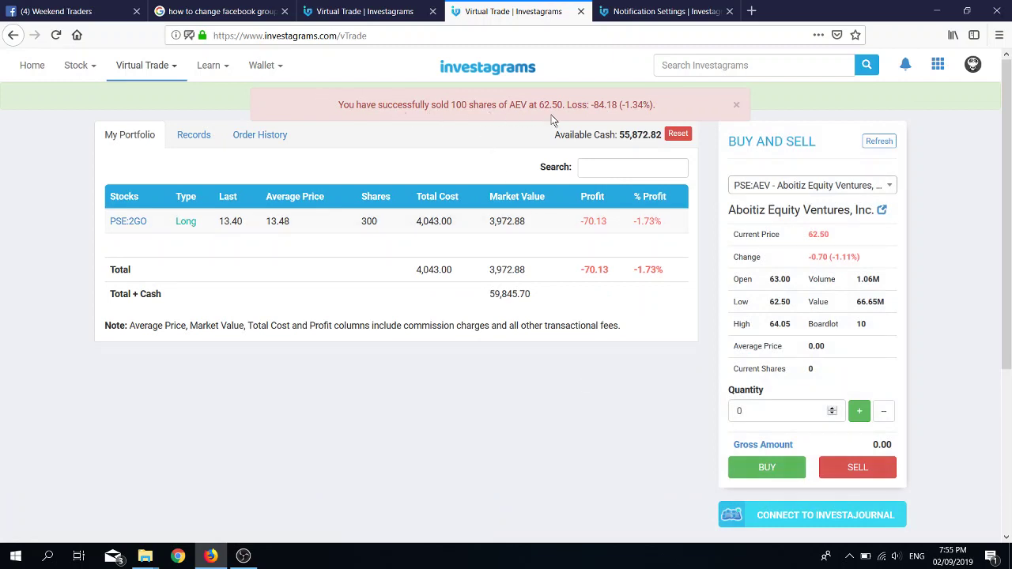
left_click(195, 135)
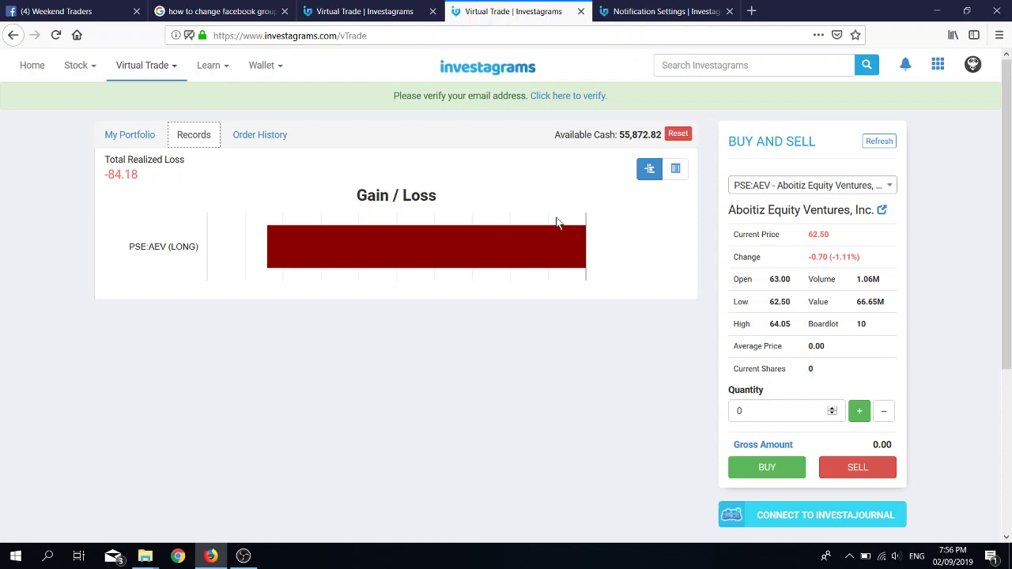
mouse_move(316, 248)
left_click(250, 140)
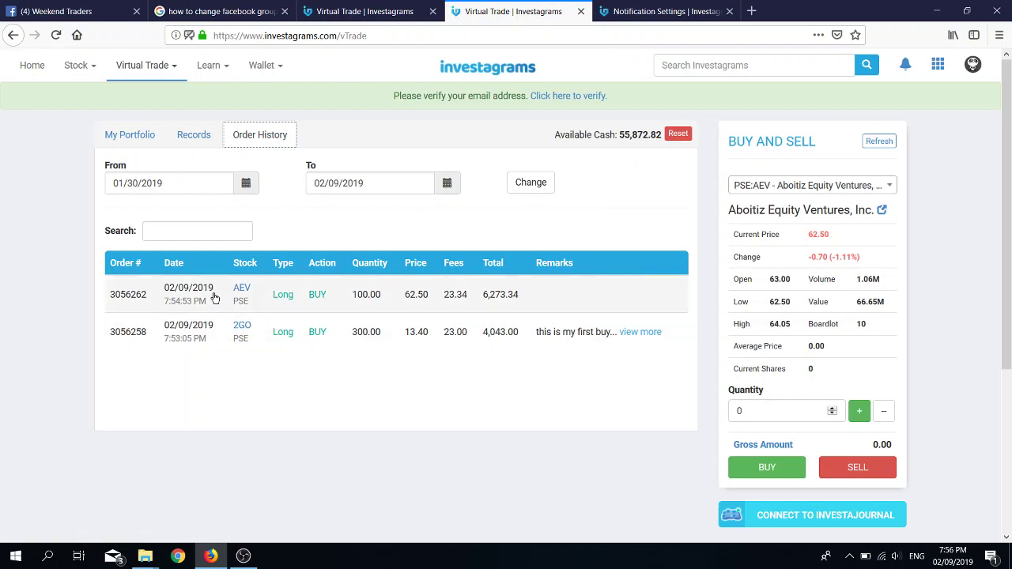
scroll(499, 360, "down", 3)
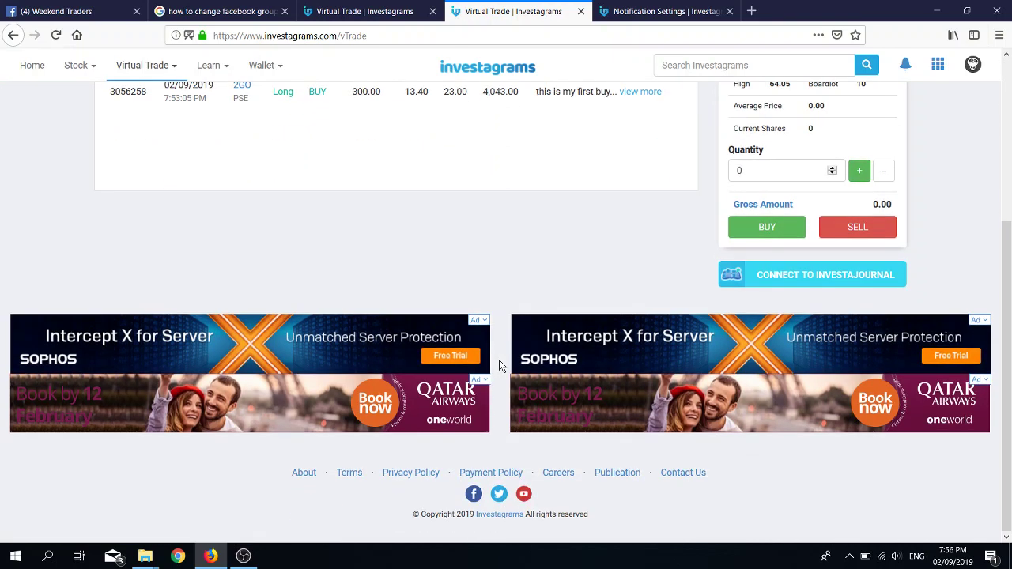
scroll(499, 360, "up", 3)
left_click(205, 136)
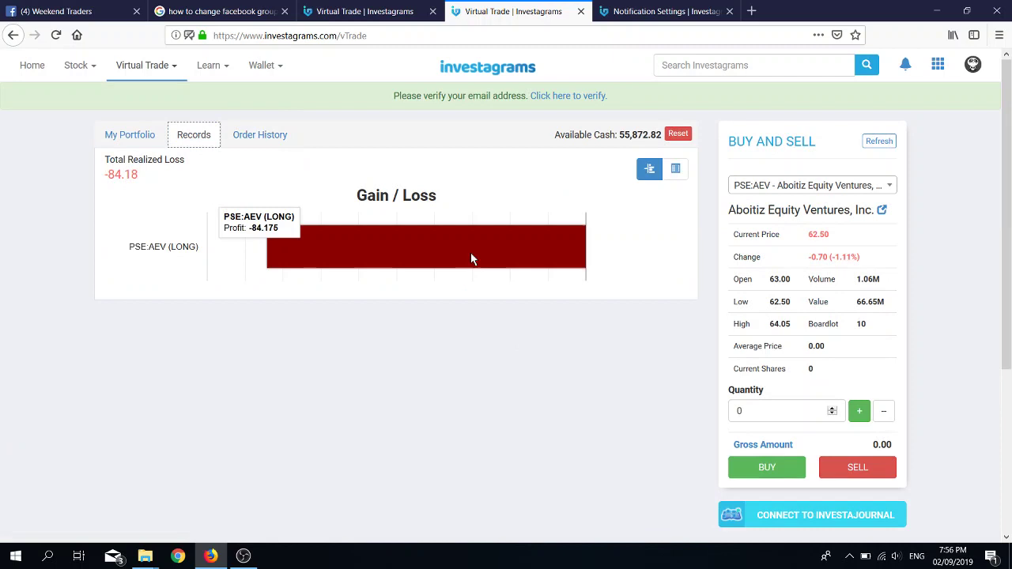
left_click(131, 136)
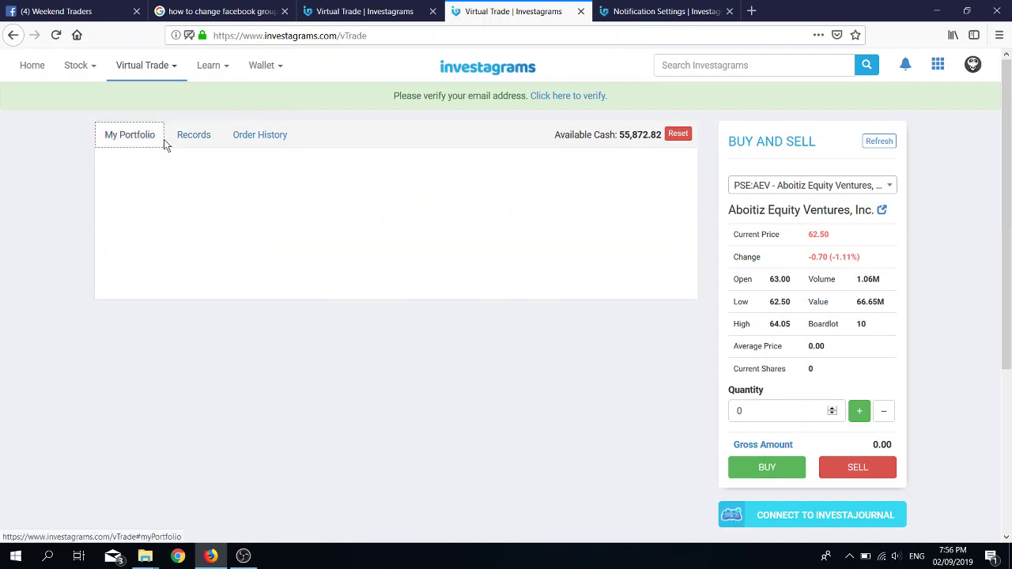
left_click(199, 142)
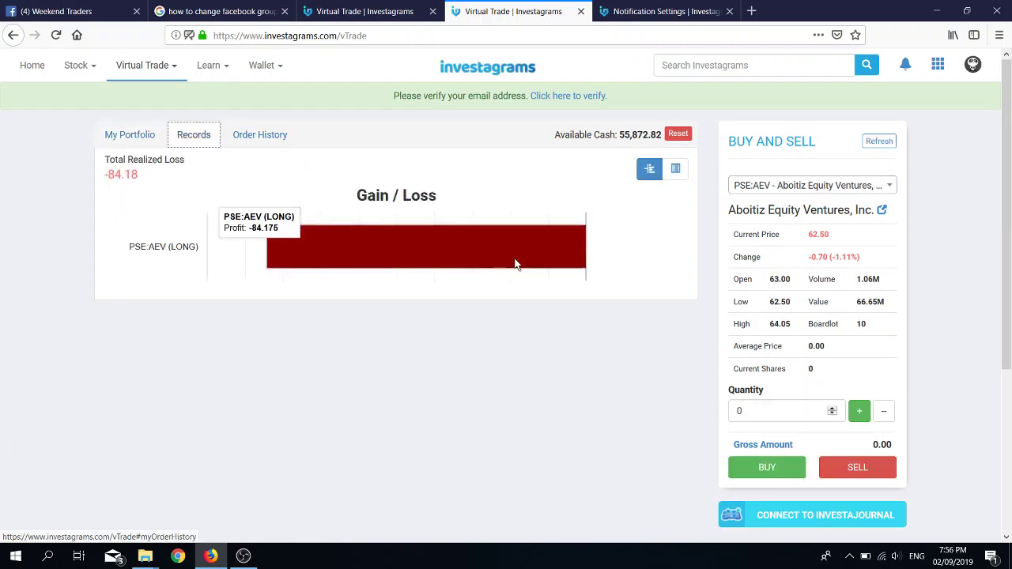
left_click(677, 170)
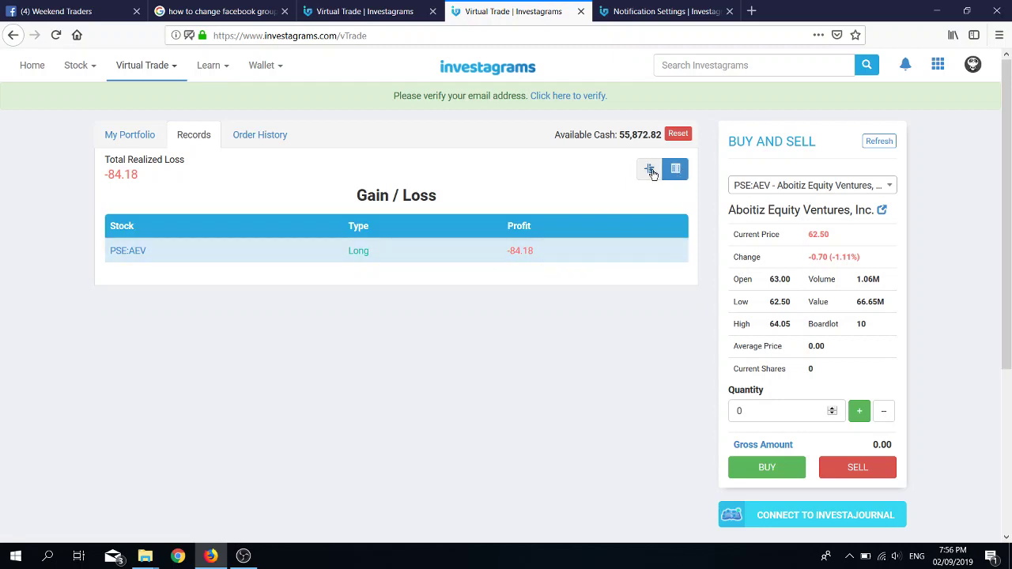
left_click(651, 171)
left_click(677, 171)
left_click(273, 140)
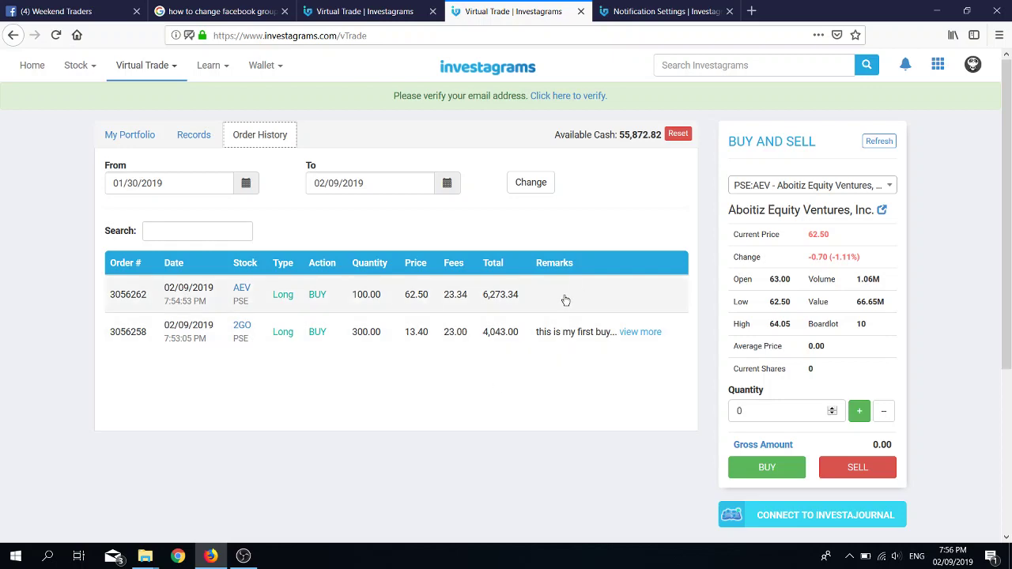
scroll(519, 356, "down", 2)
scroll(493, 293, "up", 2)
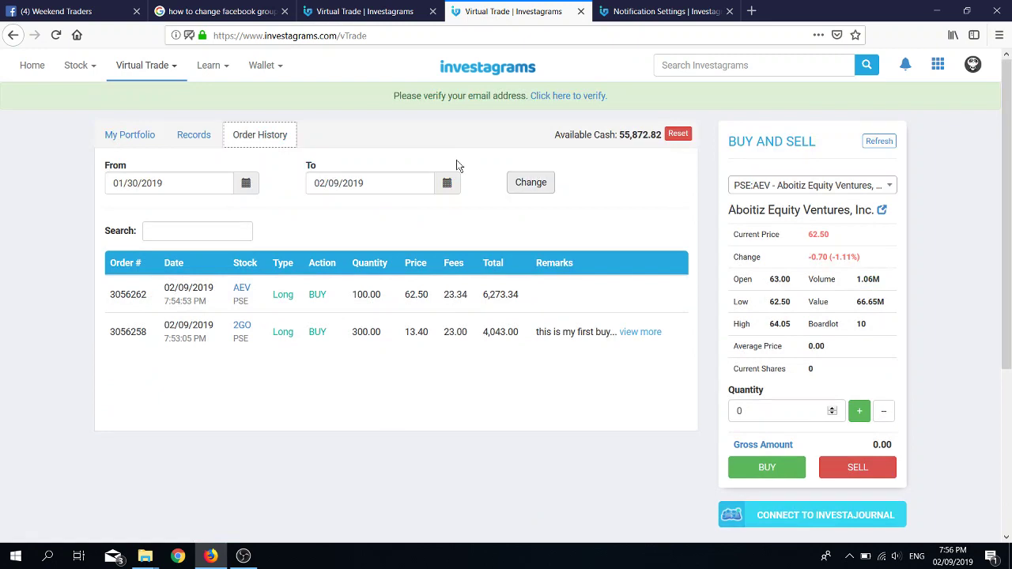
left_click(170, 79)
left_click(171, 97)
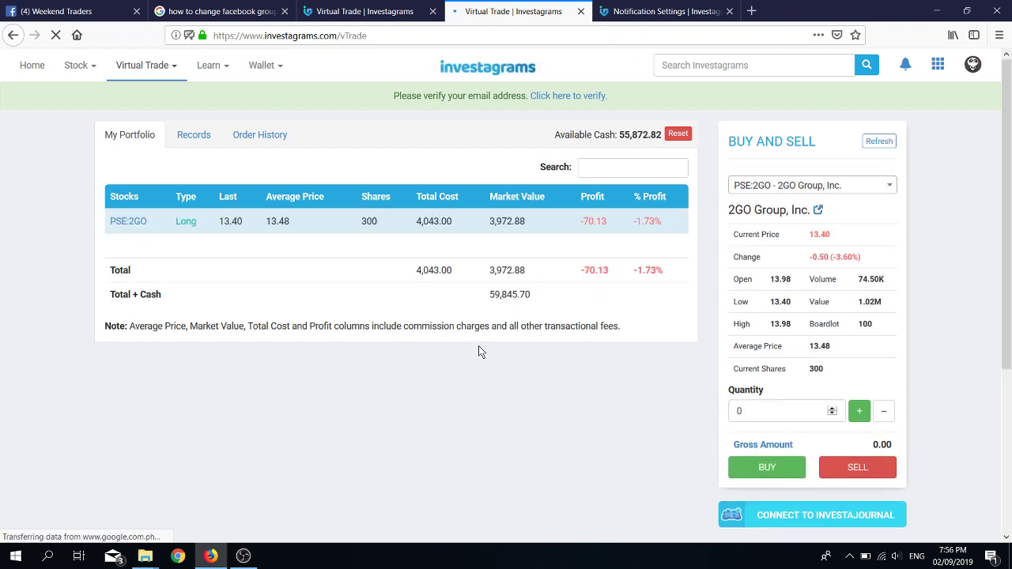
left_click(252, 139)
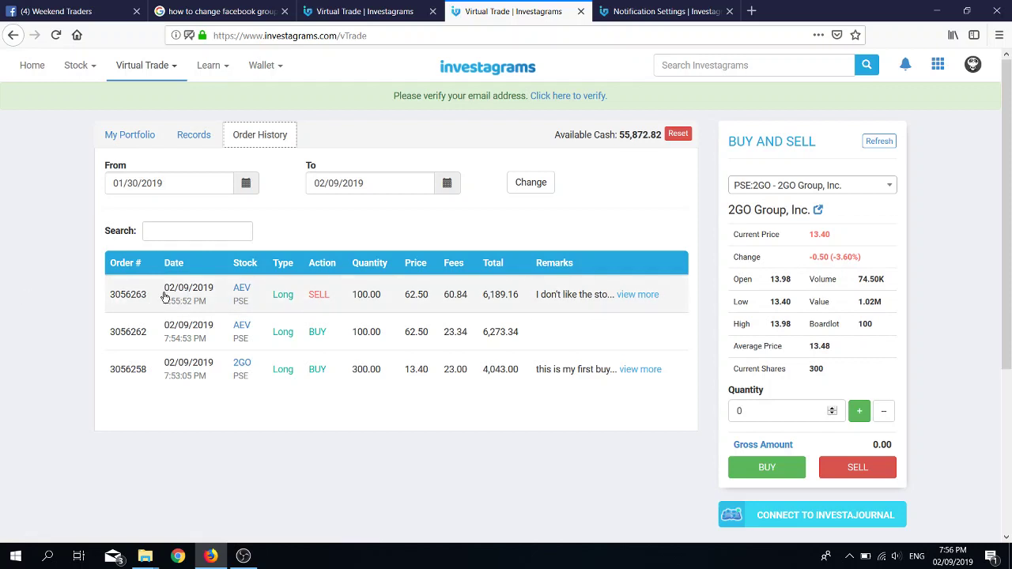
left_click(650, 303)
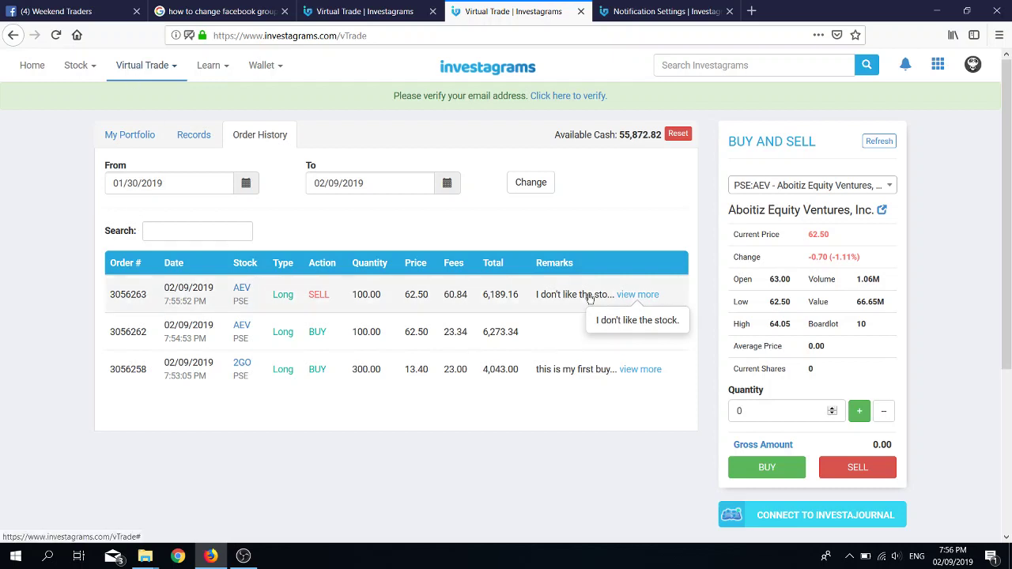
left_click(135, 137)
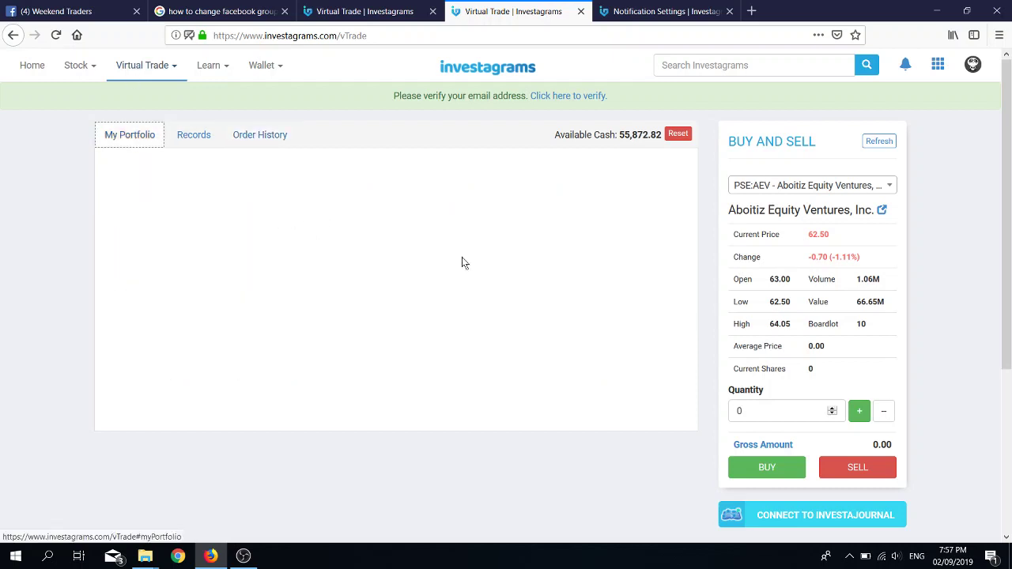
Step: Look over the home feed, account menu and notifications, then go to the Screener's beta-user page
left_click(31, 66)
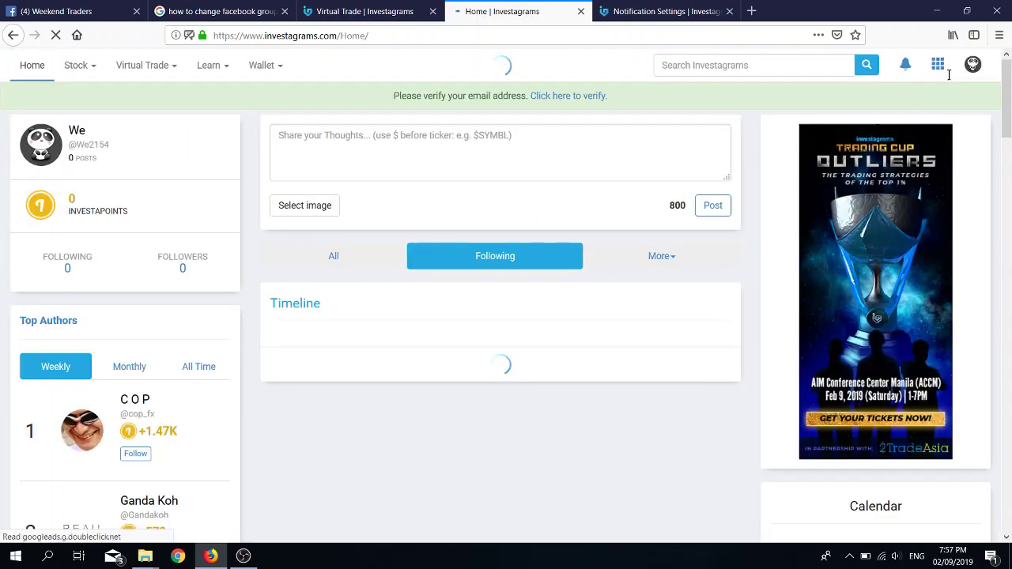
left_click(972, 64)
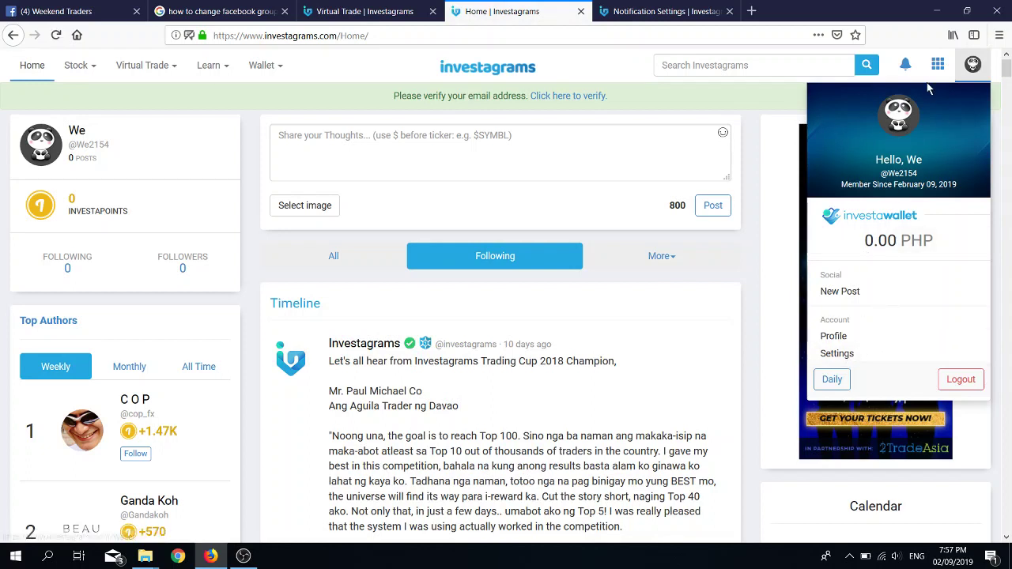
left_click(908, 67)
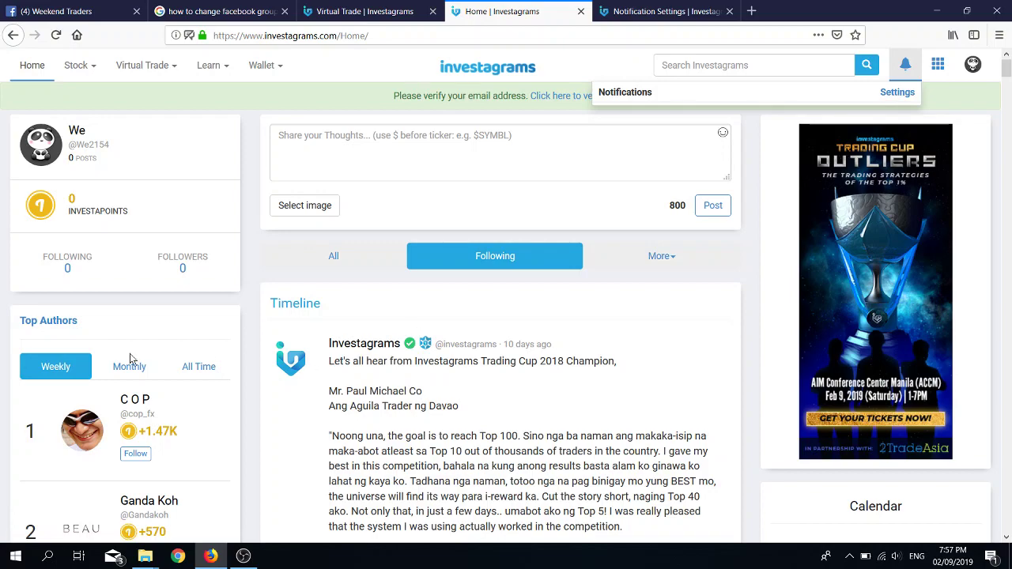
scroll(131, 358, "down", 3)
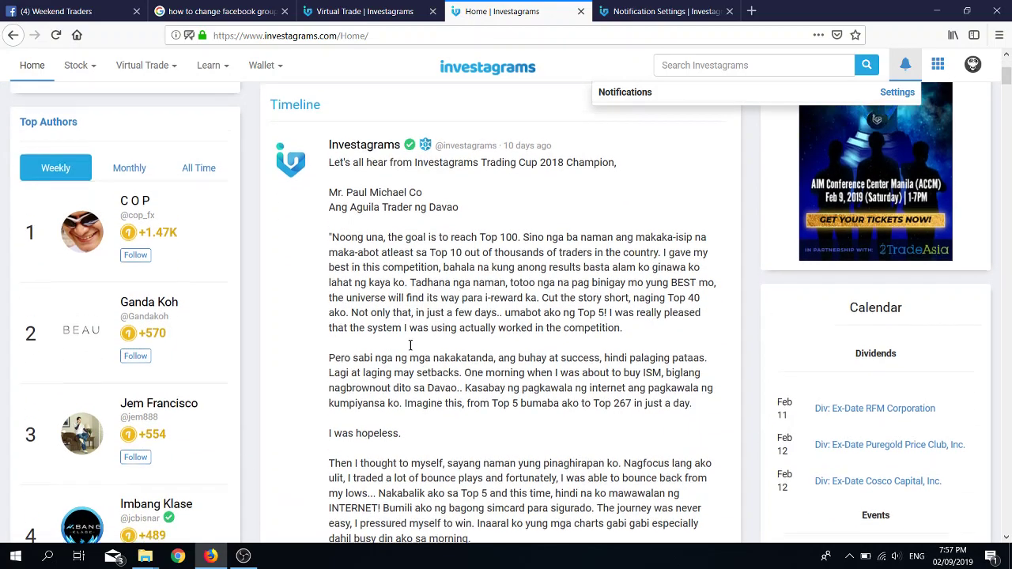
scroll(433, 340, "up", 3)
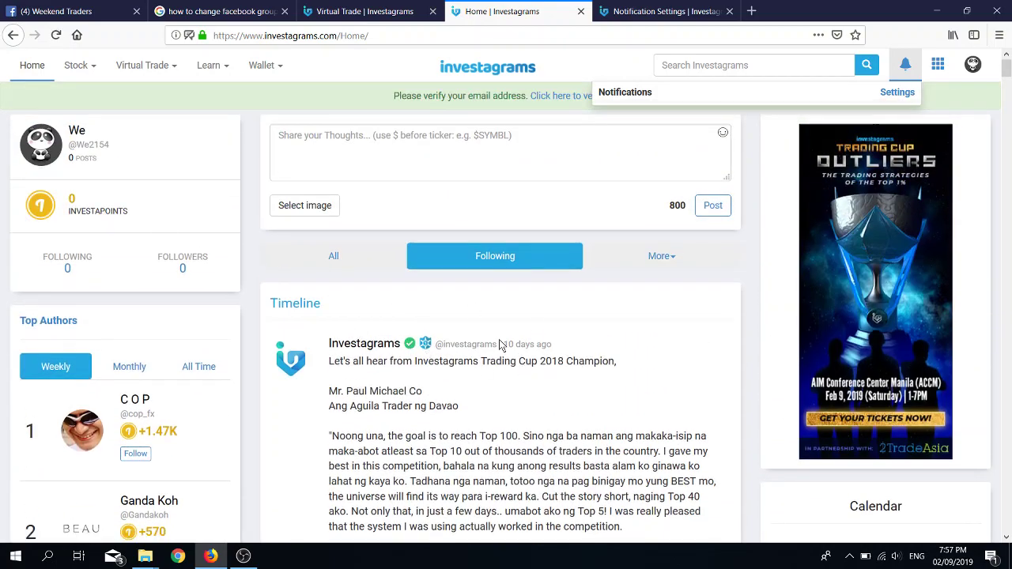
scroll(511, 345, "down", 6)
scroll(518, 344, "up", 6)
left_click(938, 65)
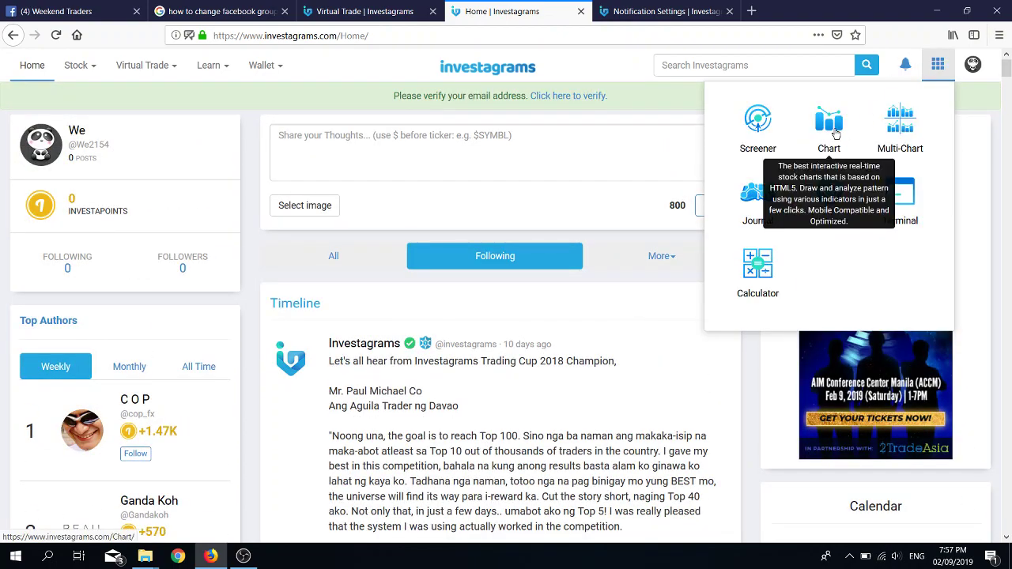
left_click(765, 136)
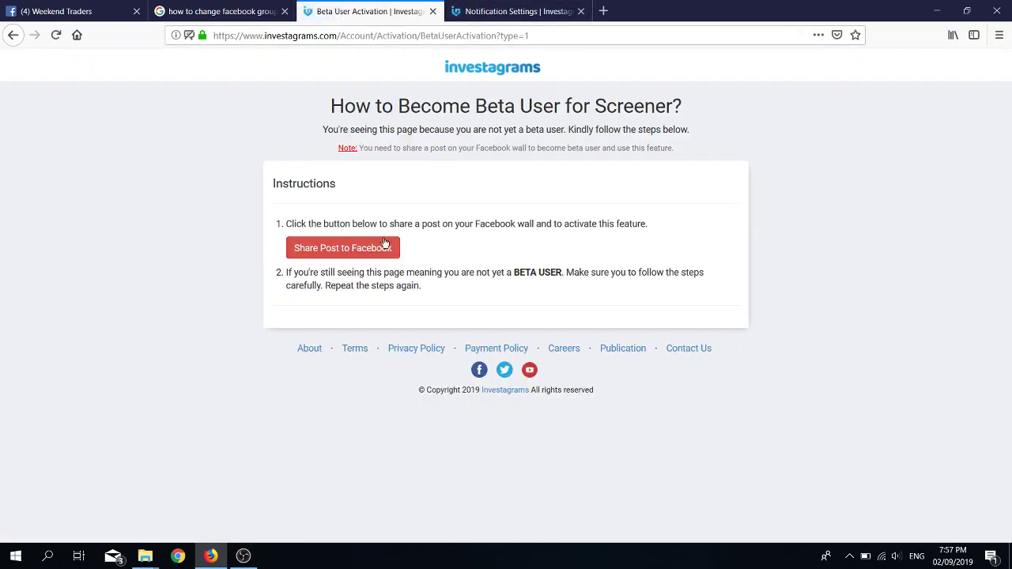
Step: Return home and open the interactive PSEi stock chart from the tools menu
left_click(13, 36)
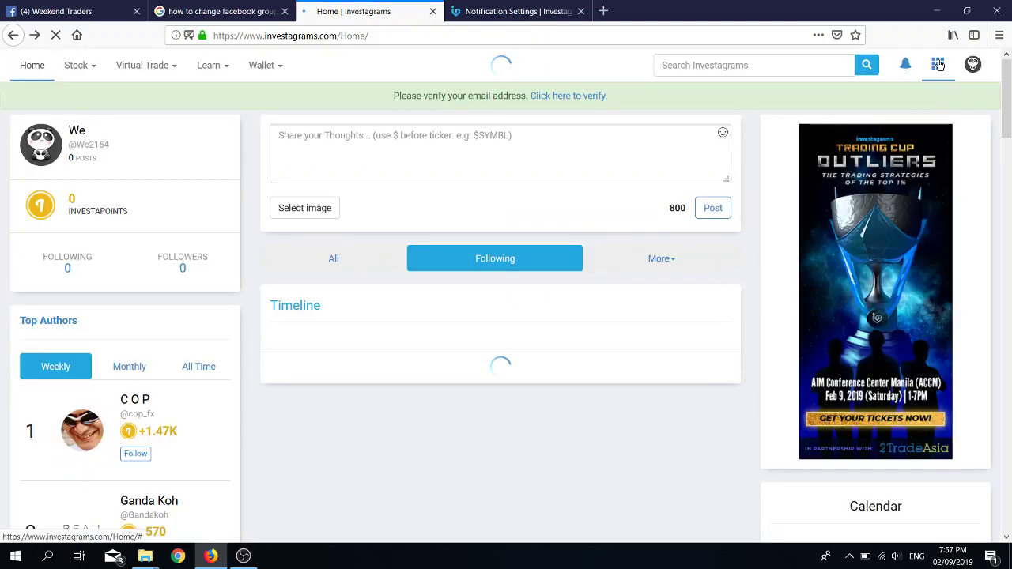
left_click(938, 65)
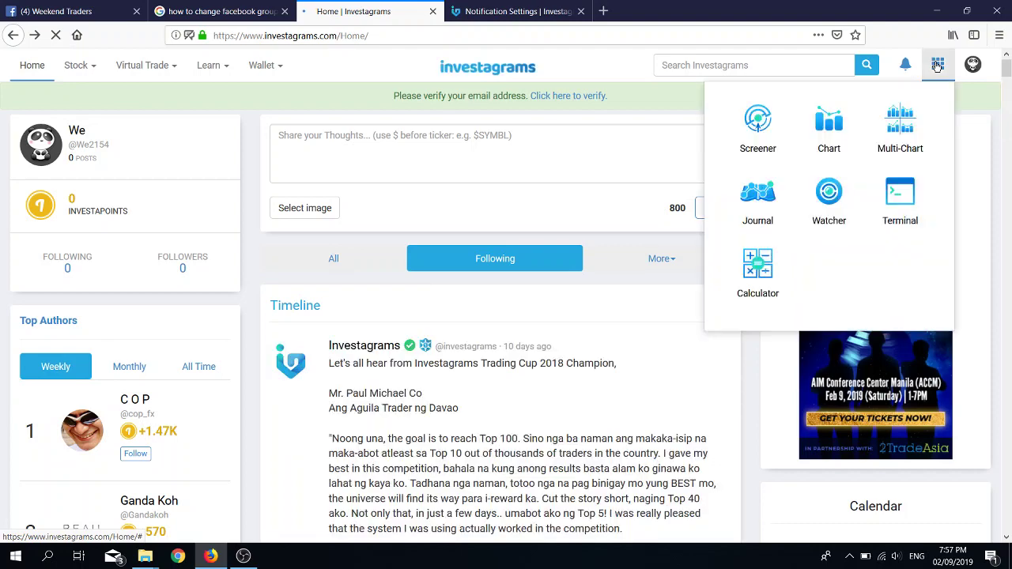
left_click(829, 123)
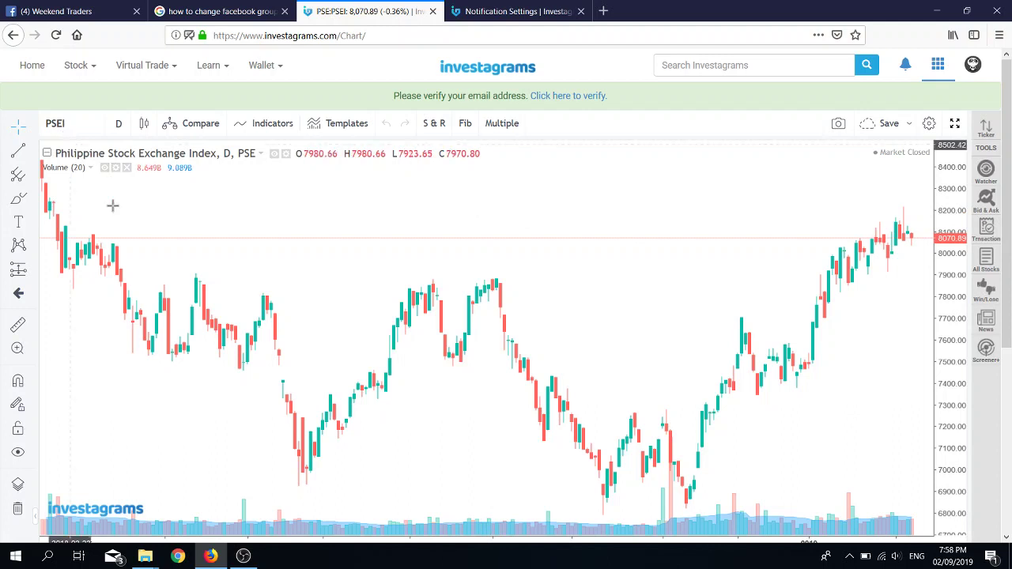
Step: Add a Moving Average indicator to the PSEi chart and bring up its settings
left_click(271, 130)
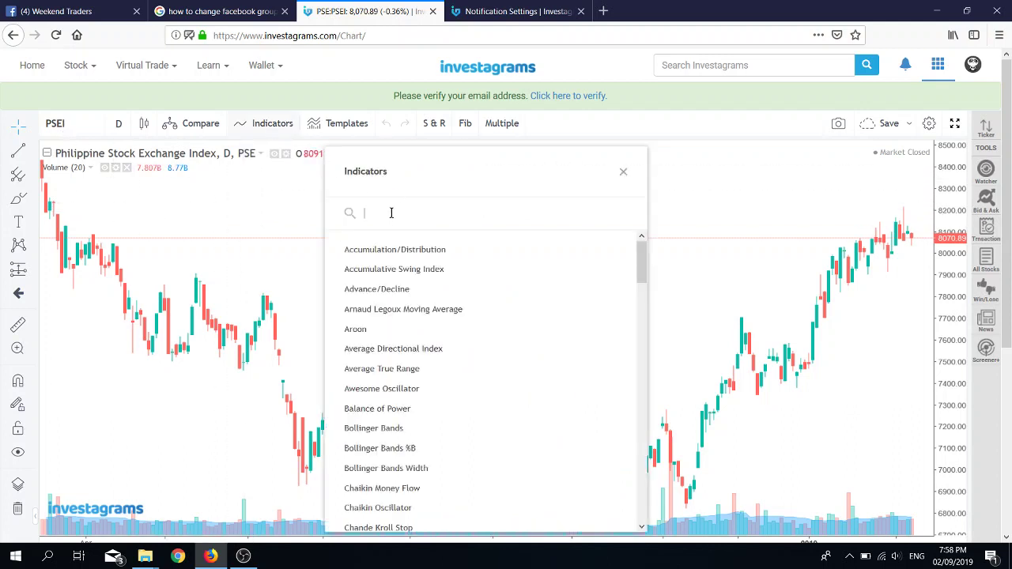
type("moving")
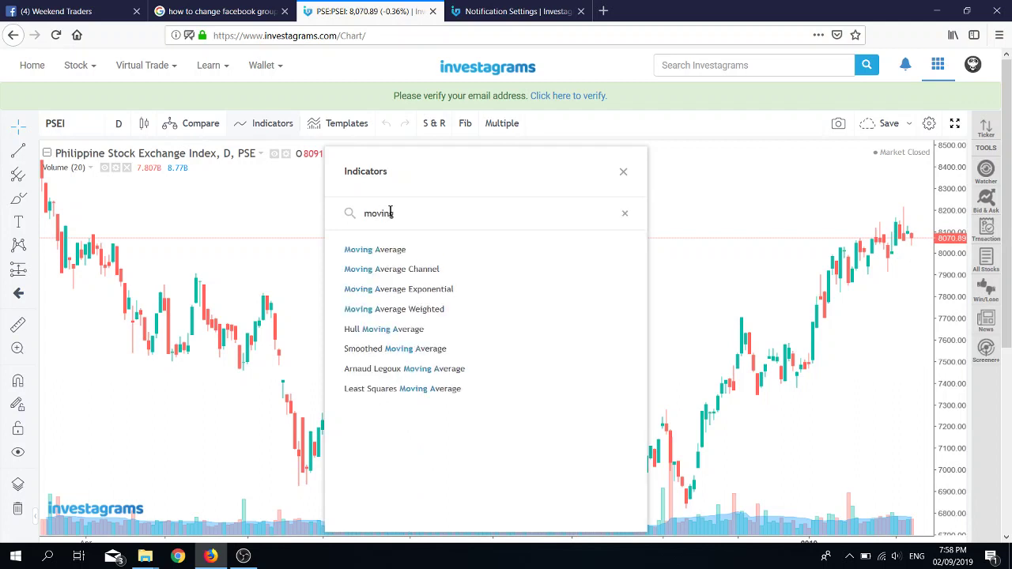
left_click(405, 252)
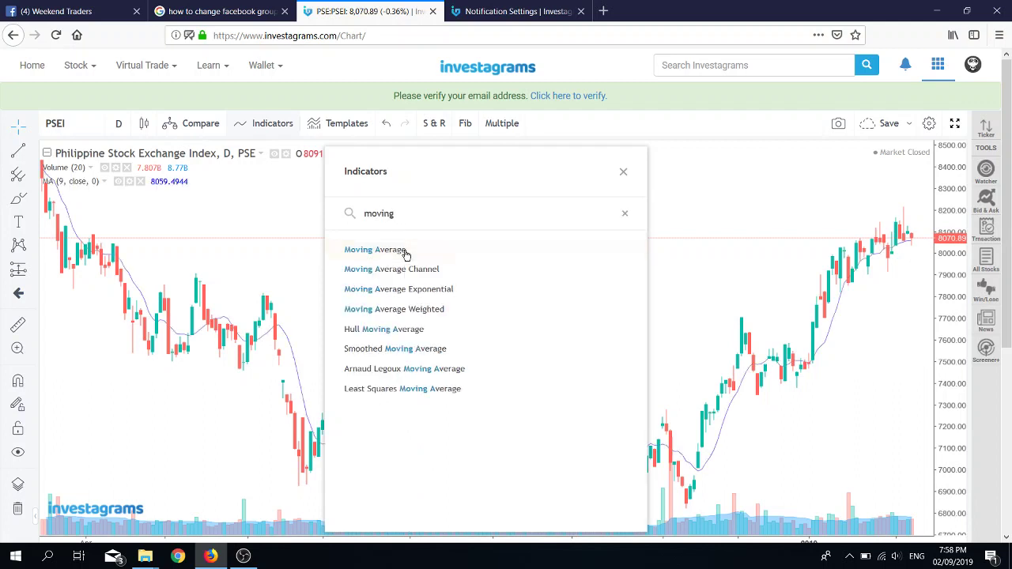
left_click(624, 174)
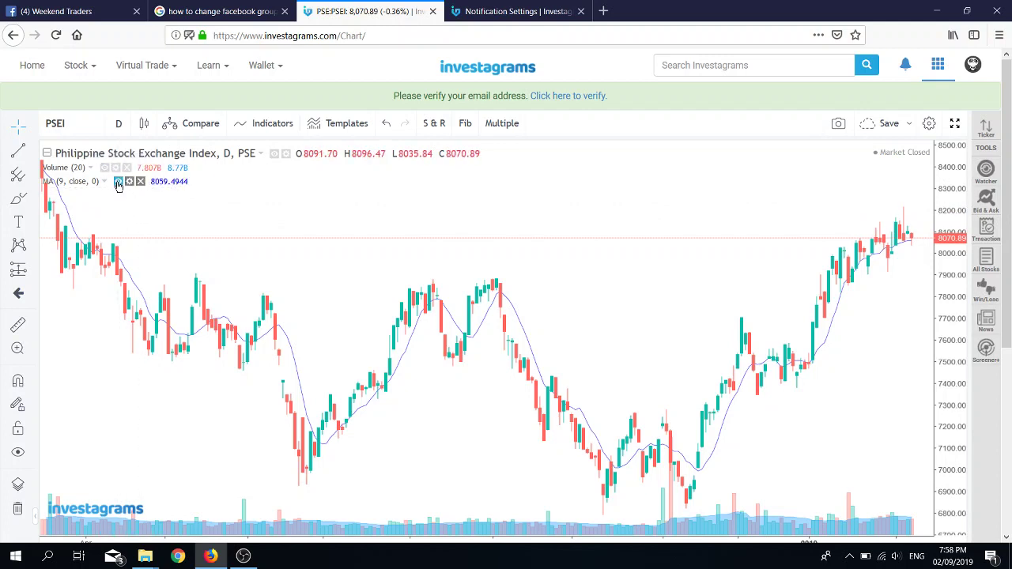
left_click(118, 183)
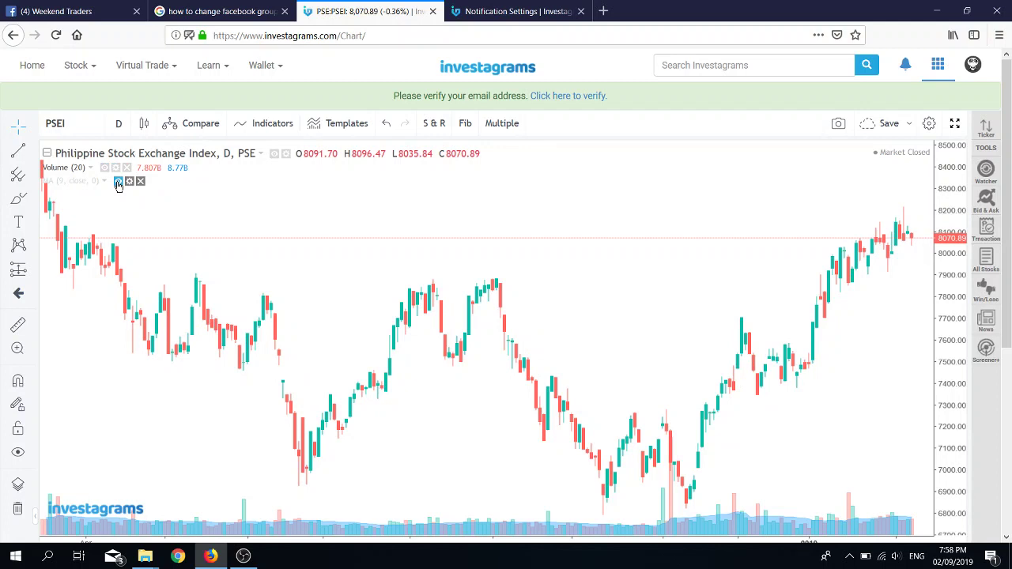
left_click(118, 182)
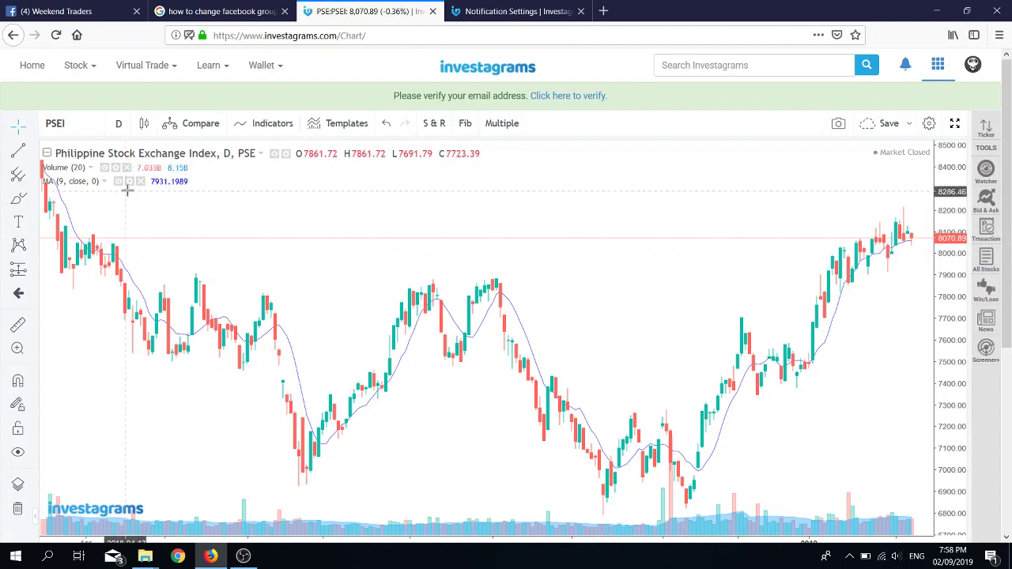
left_click(129, 181)
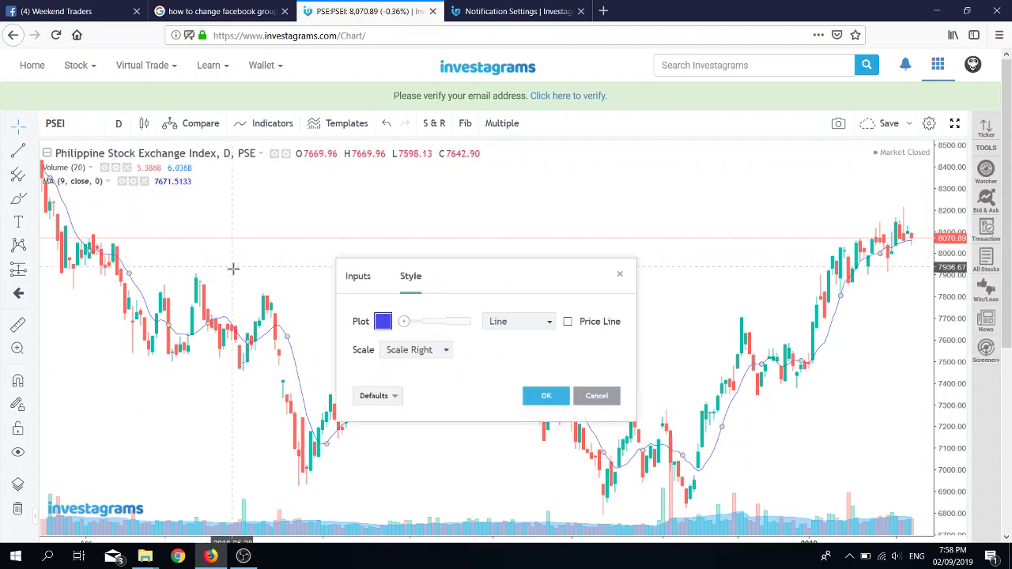
Step: Set the moving average length to 100, keeping close as the price source
left_click(359, 278)
left_click(403, 319)
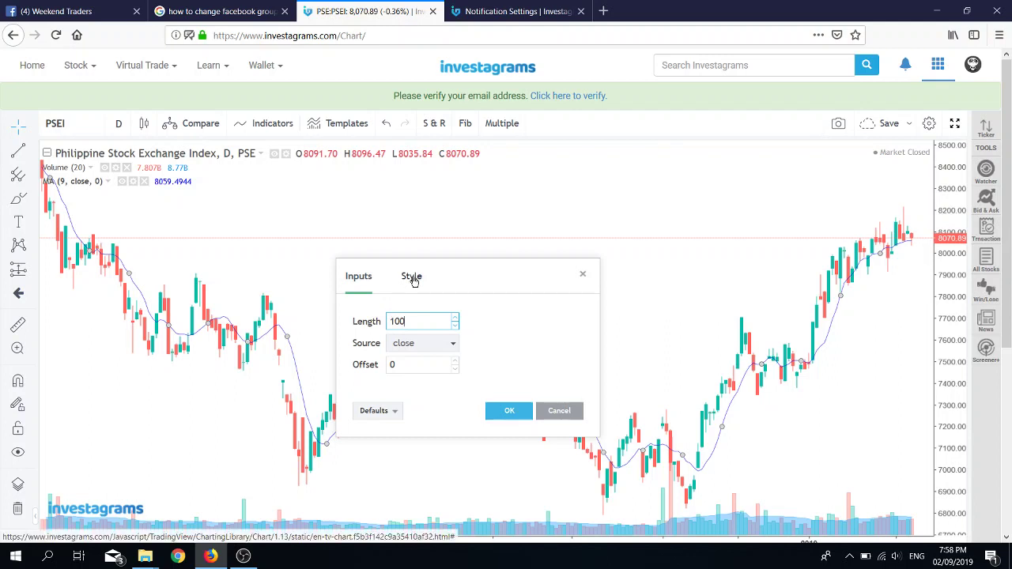
left_click(441, 351)
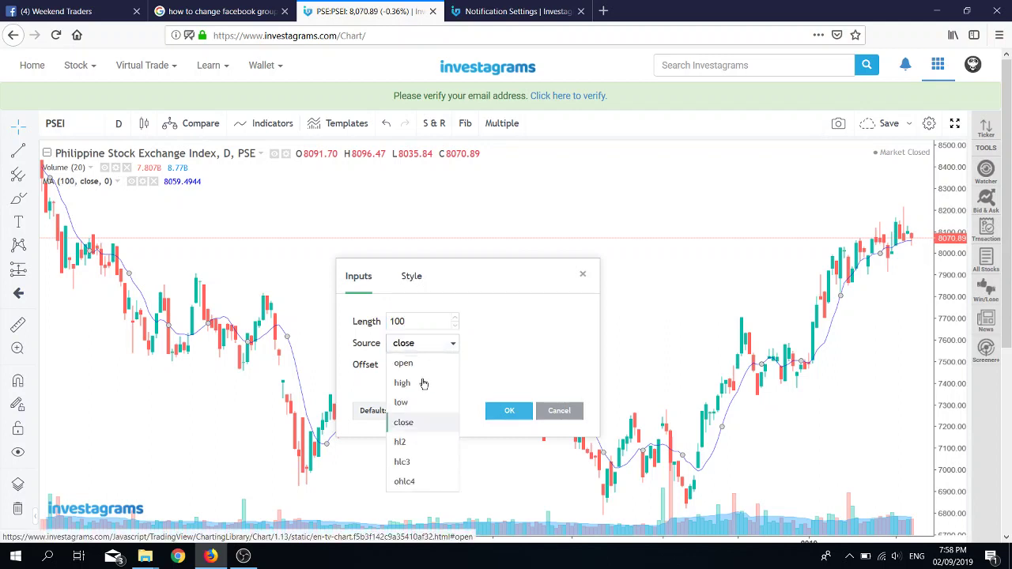
left_click(422, 425)
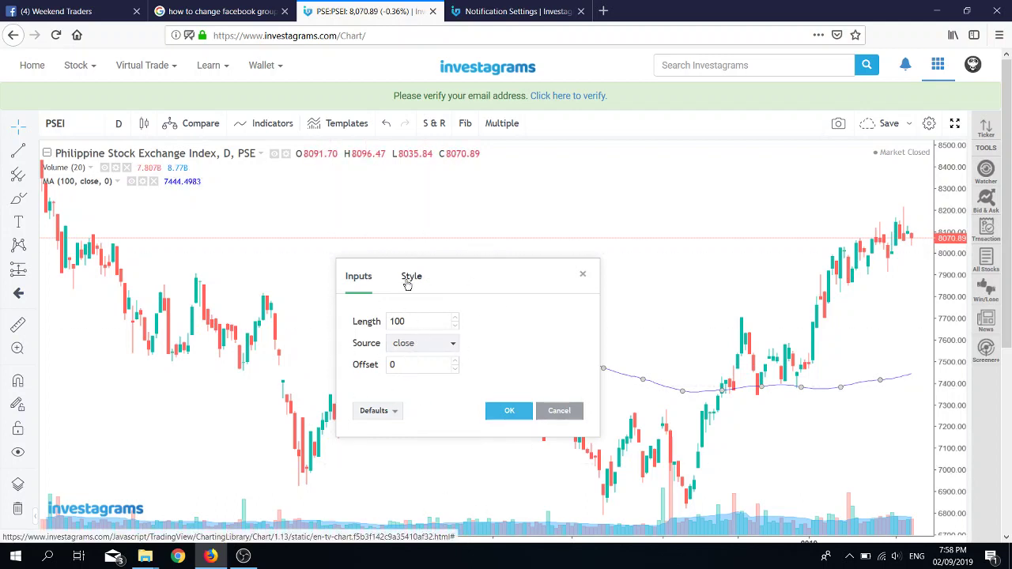
Step: Colour the moving average line fully opaque orange and apply the settings
left_click(410, 277)
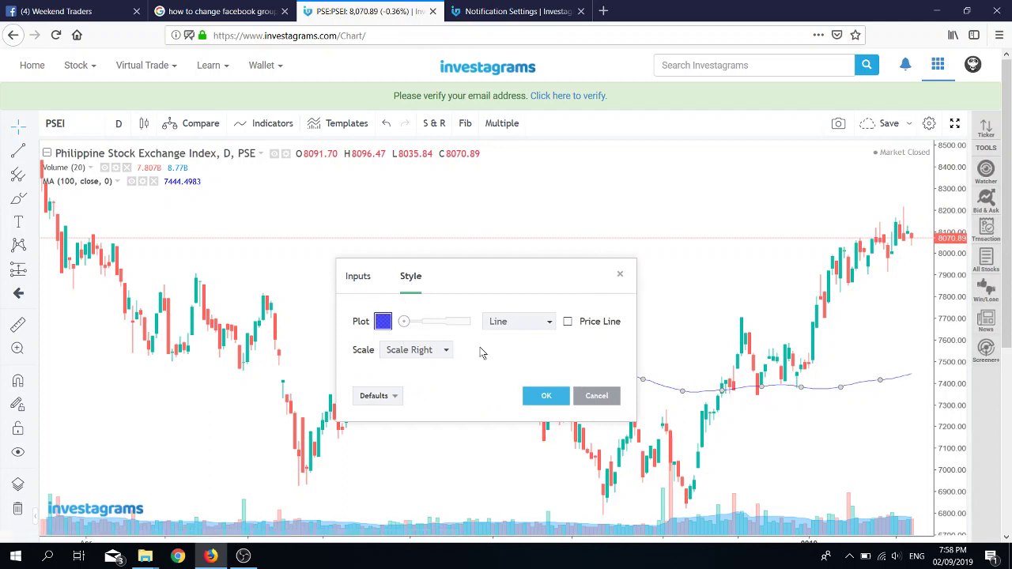
left_click(384, 322)
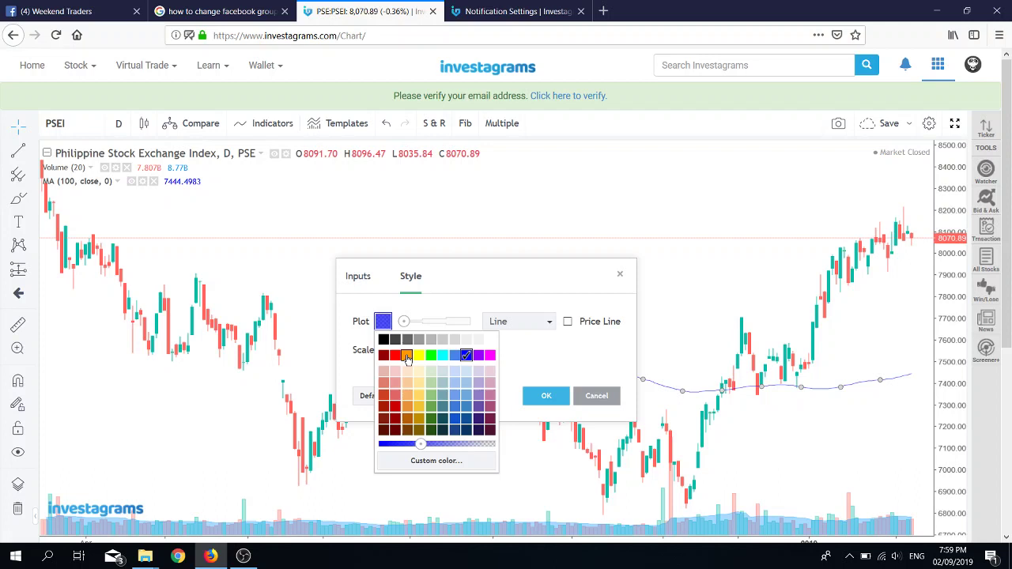
left_click(407, 356)
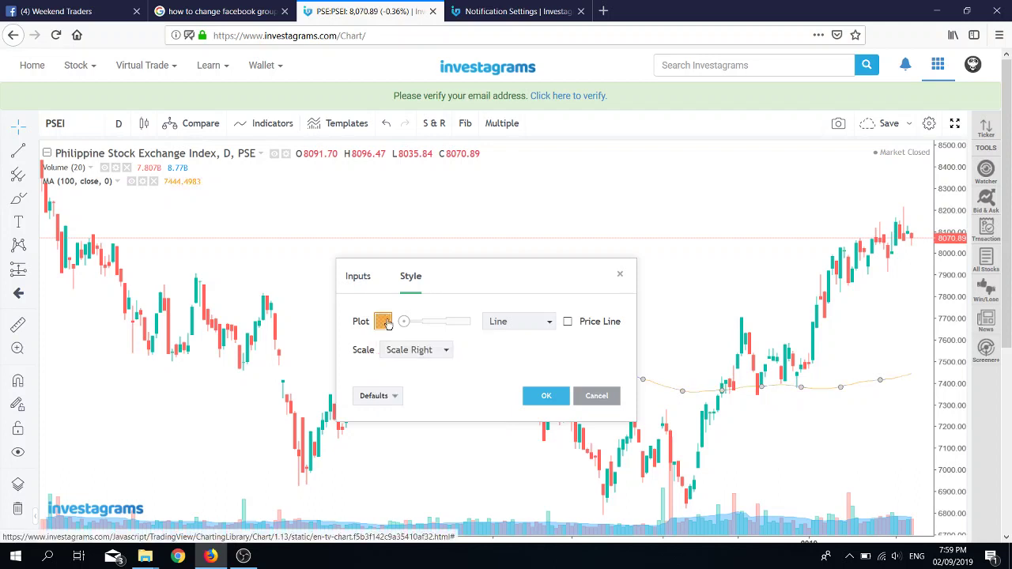
left_click(384, 322)
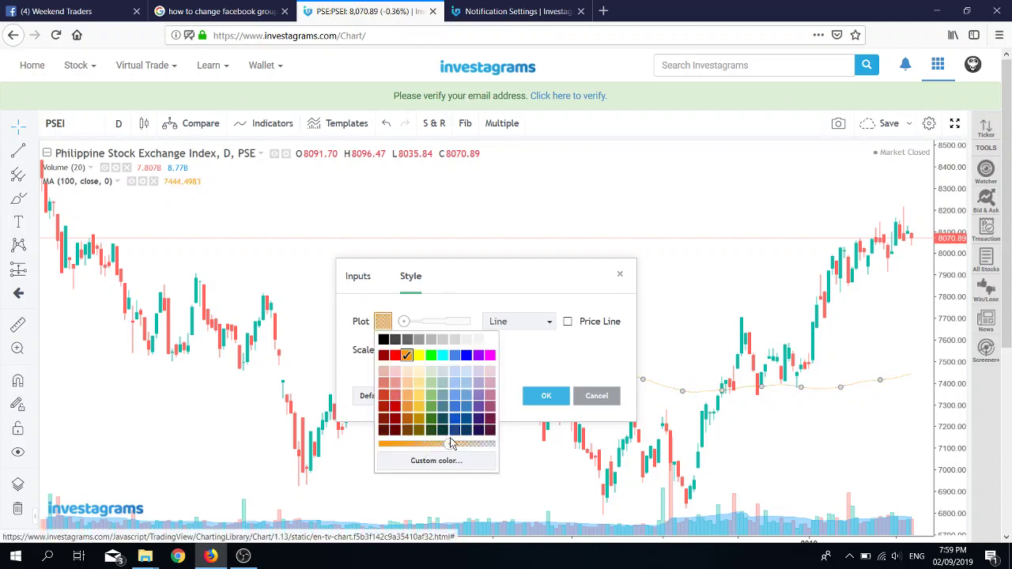
left_click_drag(479, 449, 440, 444)
left_click_drag(494, 457, 363, 439)
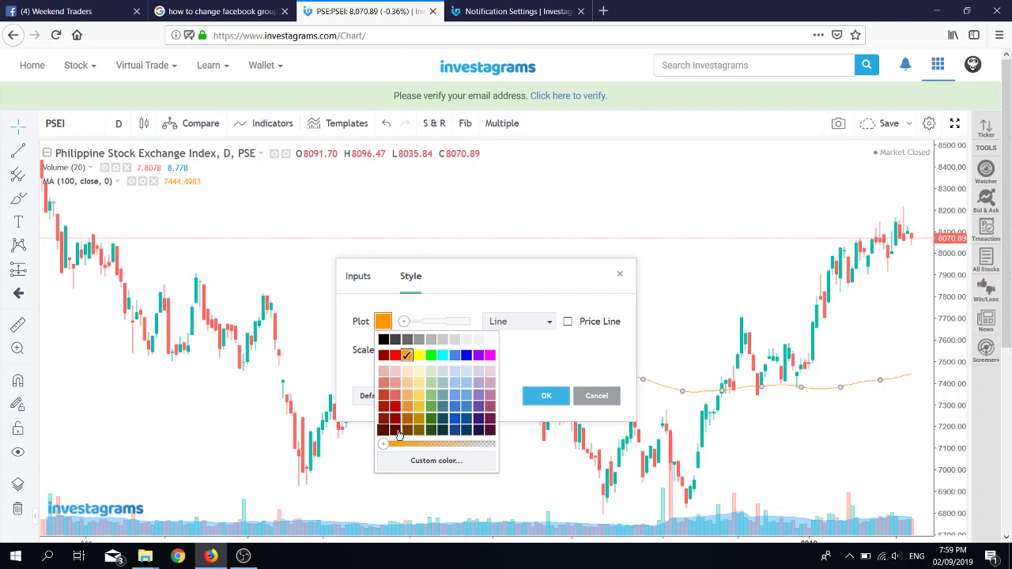
left_click(539, 358)
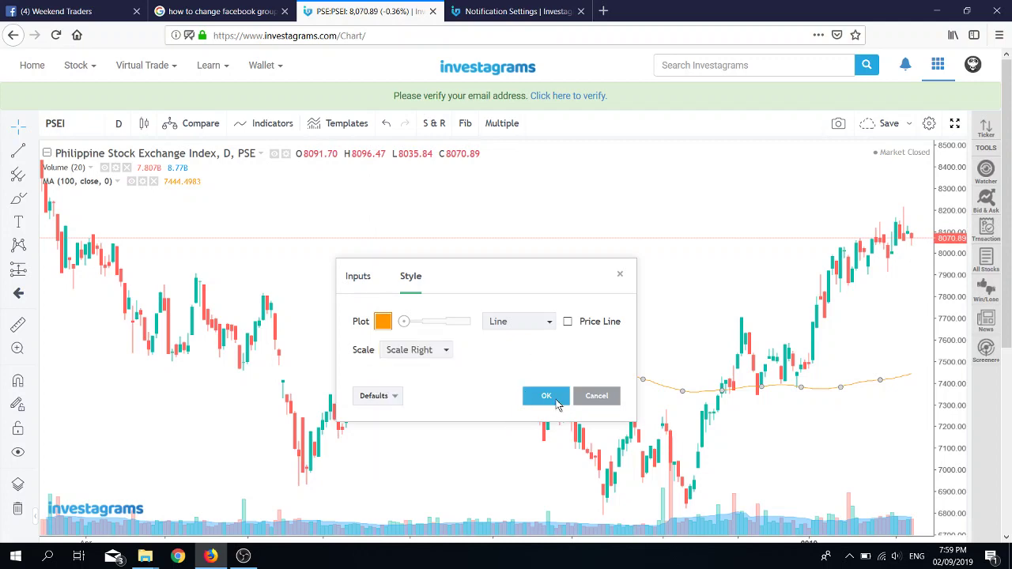
left_click(546, 396)
scroll(688, 317, "up", 2)
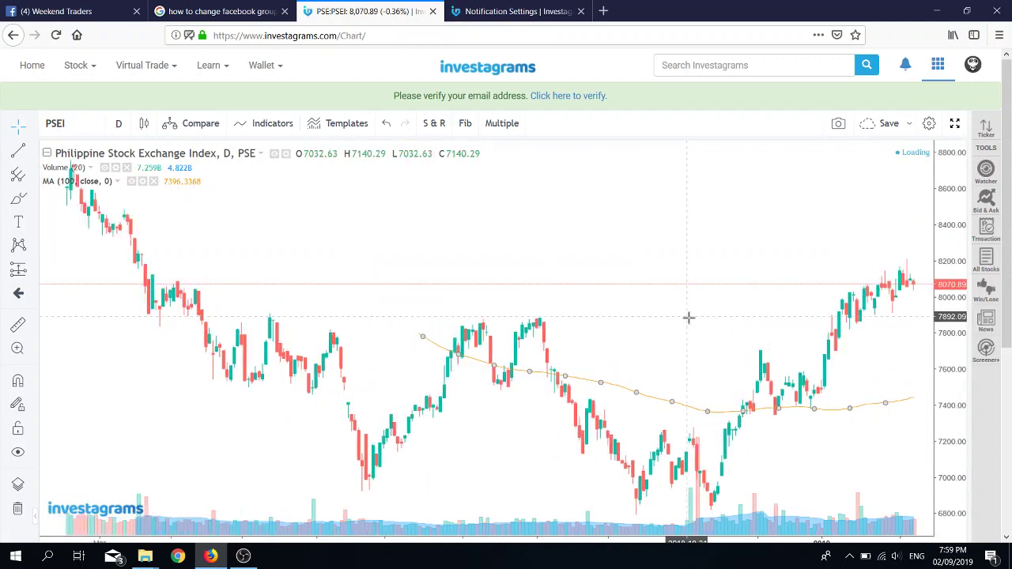
scroll(688, 317, "down", 3)
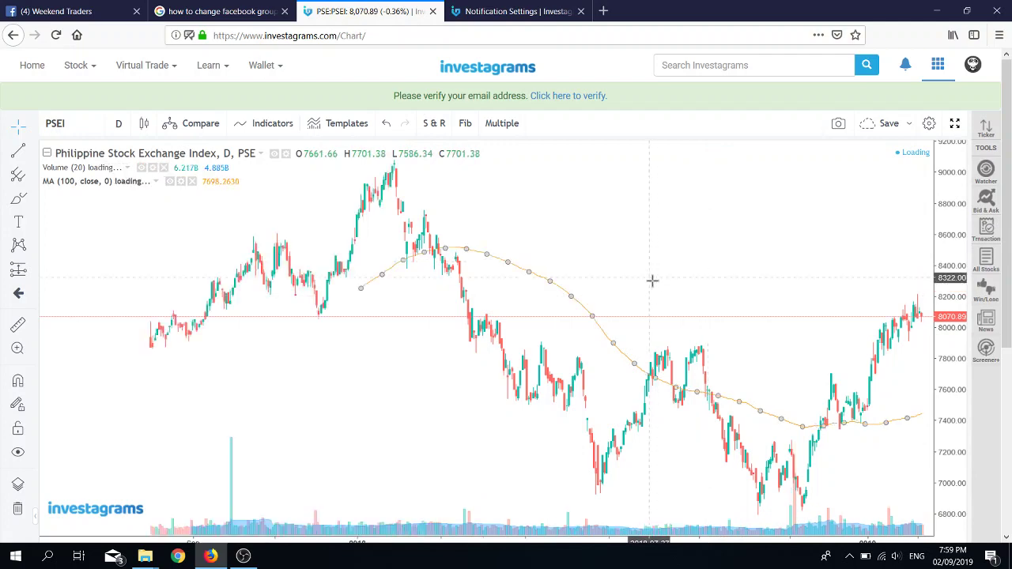
scroll(738, 361, "up", 3)
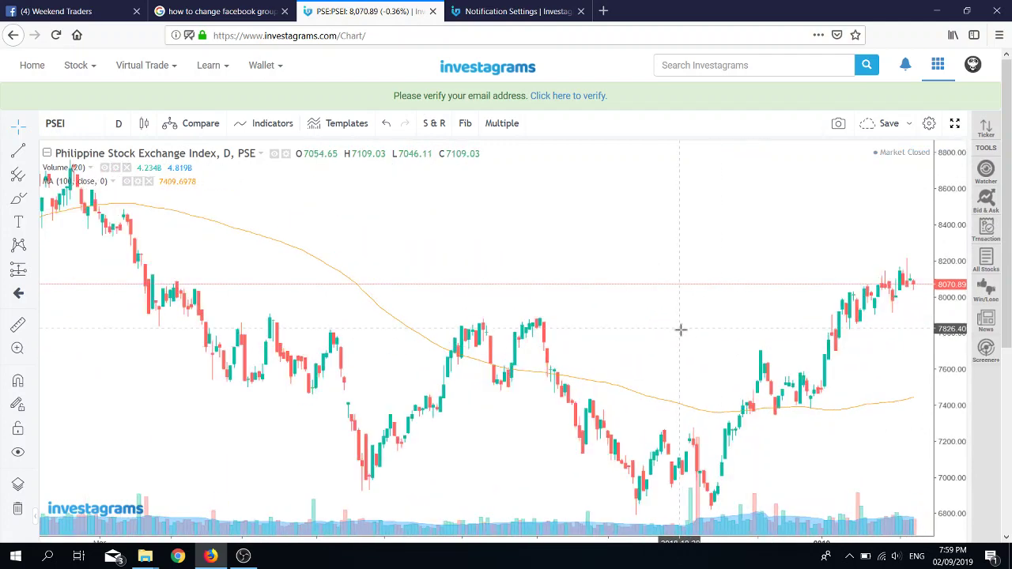
left_click_drag(676, 335, 506, 294)
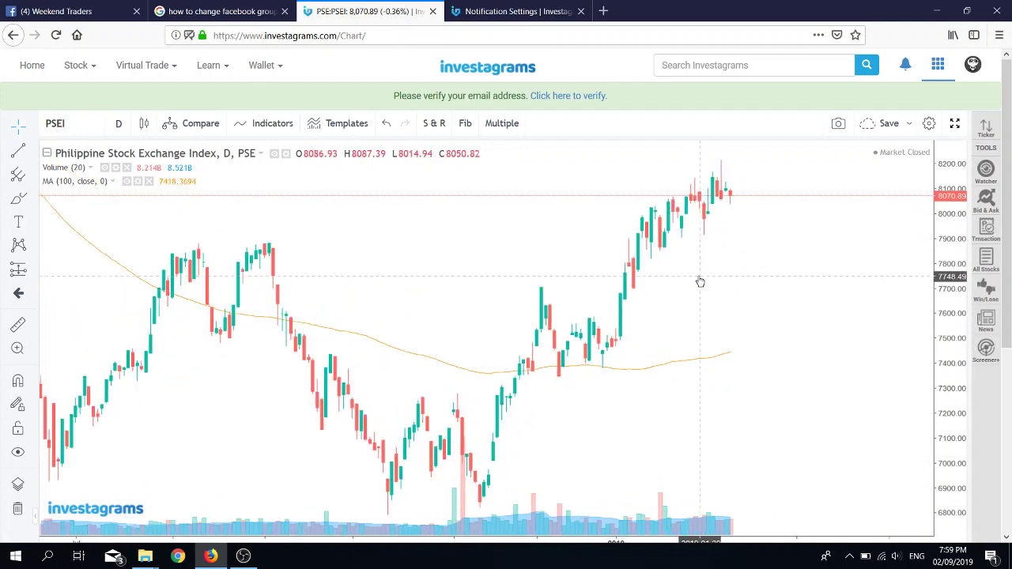
scroll(699, 281, "up", 3)
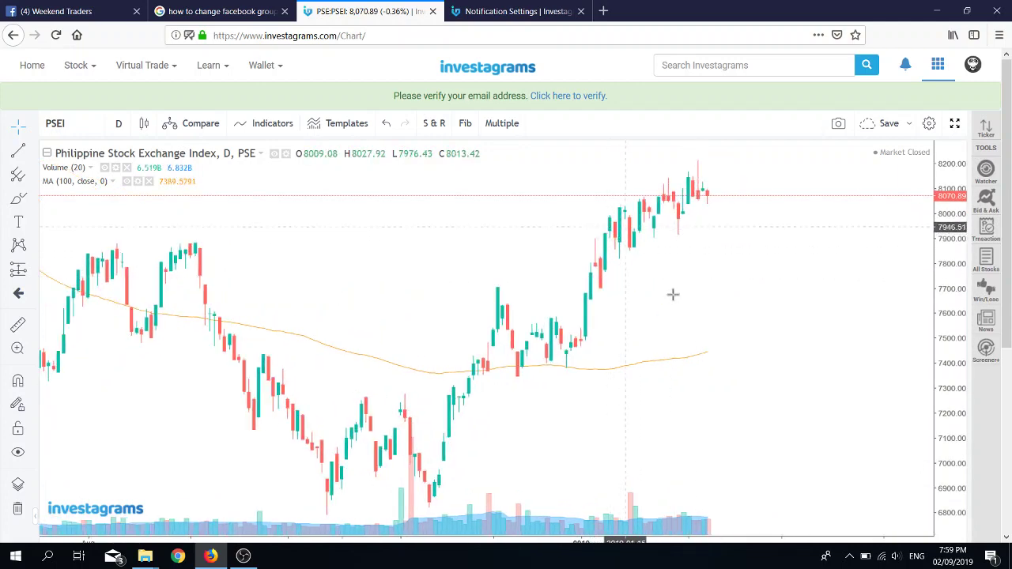
scroll(671, 301, "down", 3)
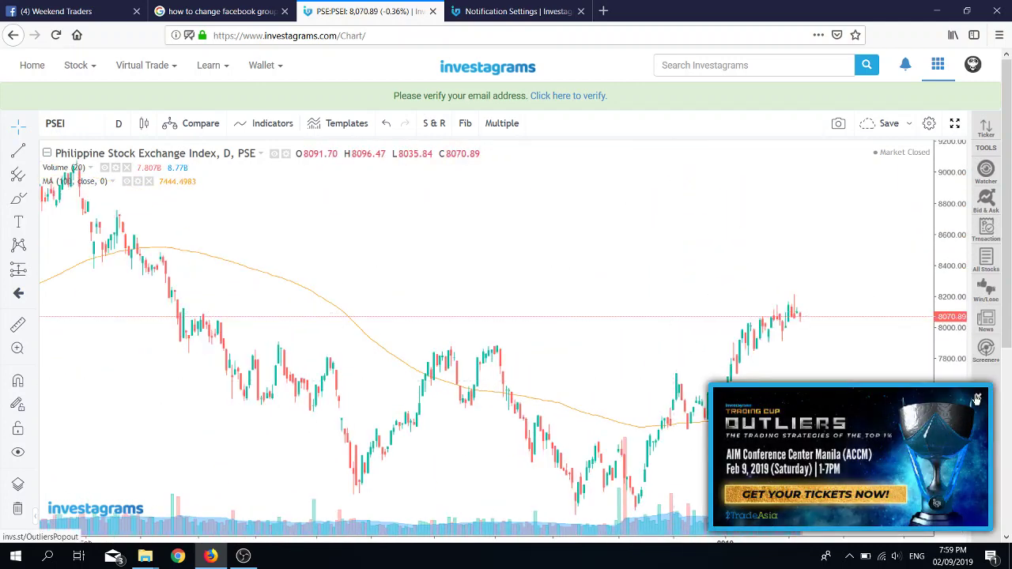
left_click(977, 401)
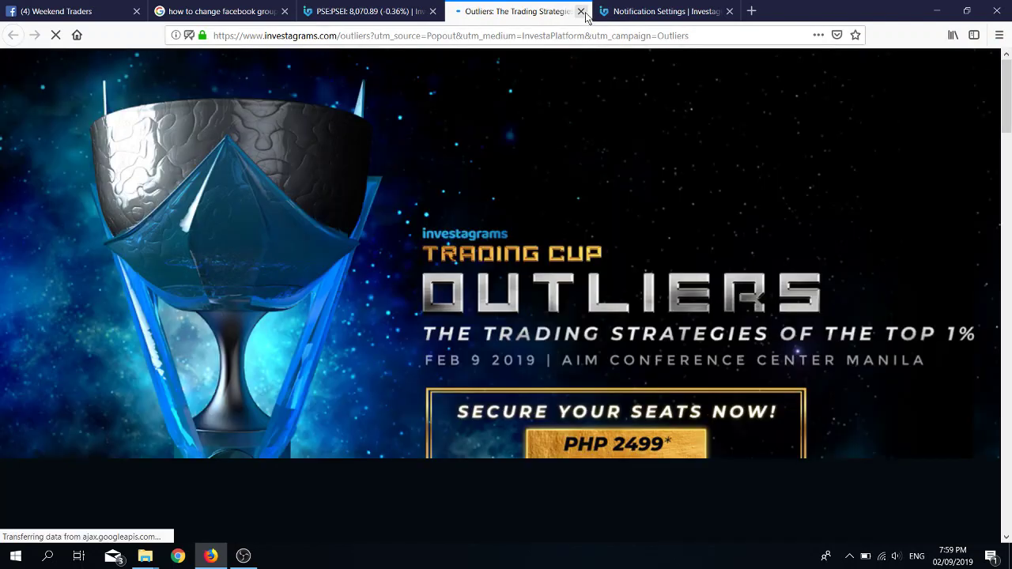
left_click(581, 12)
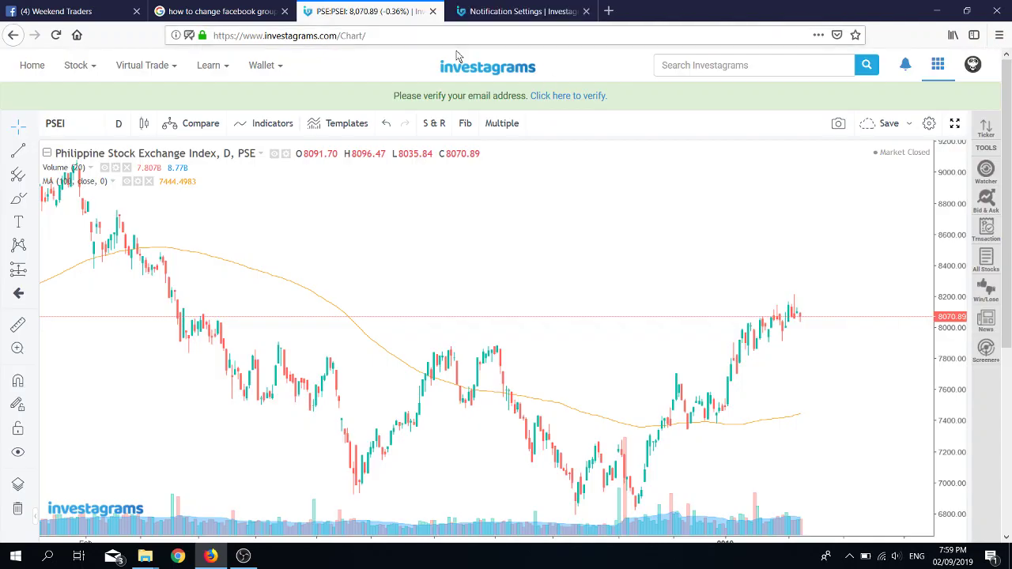
scroll(770, 385, "up", 1)
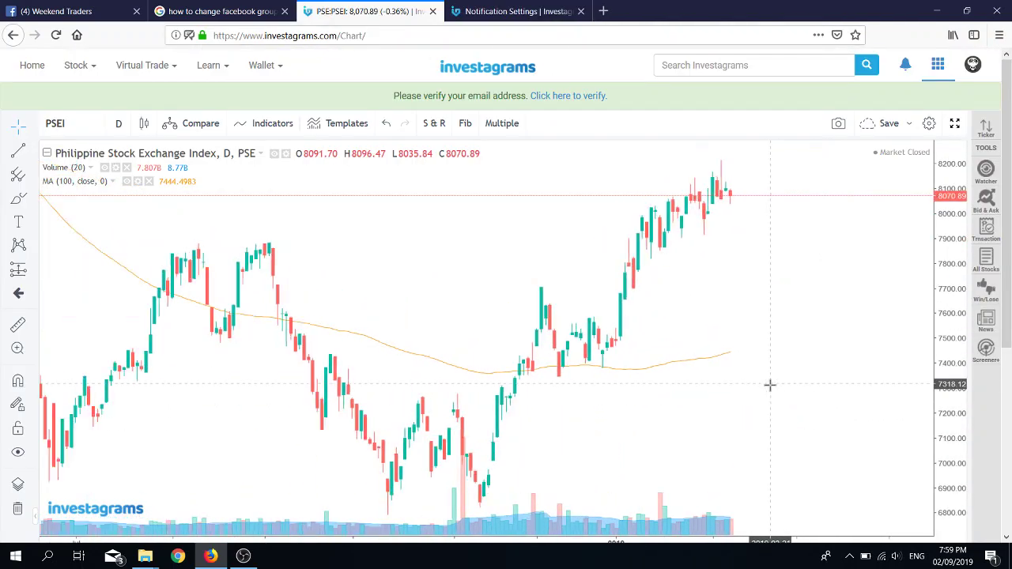
scroll(770, 385, "up", 1)
scroll(770, 385, "up", 1)
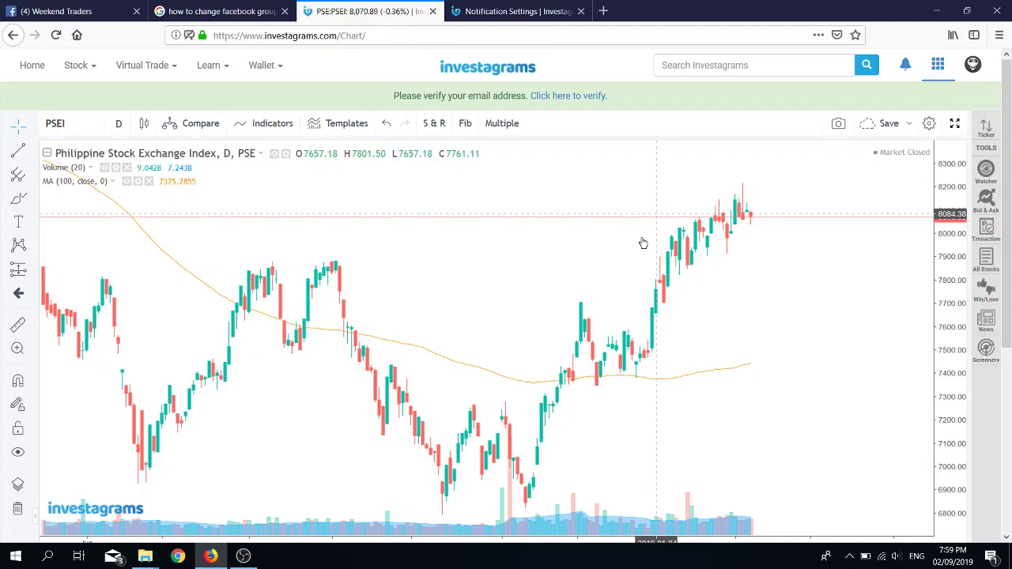
scroll(689, 380, "down", 1)
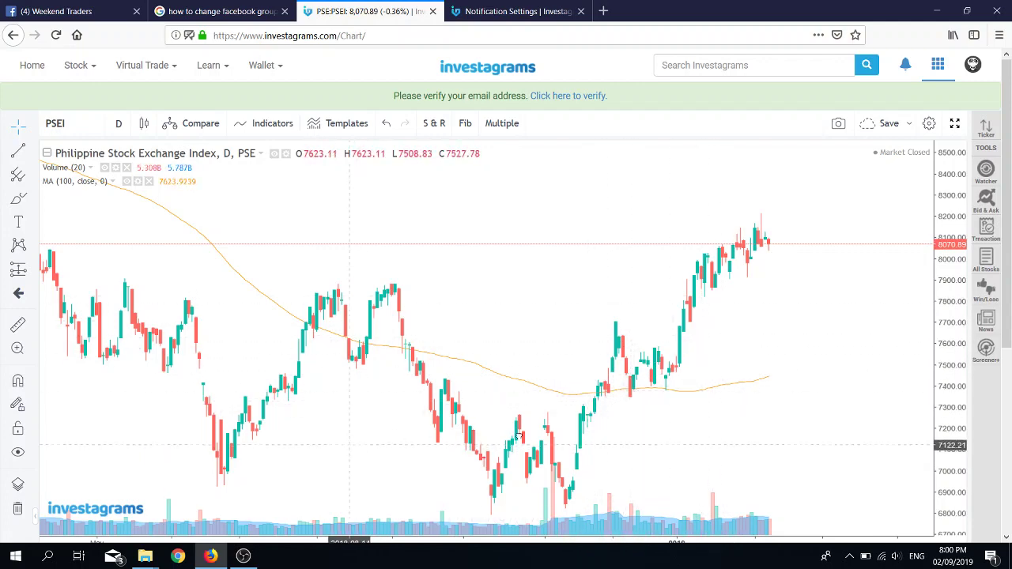
left_click_drag(352, 449, 764, 394)
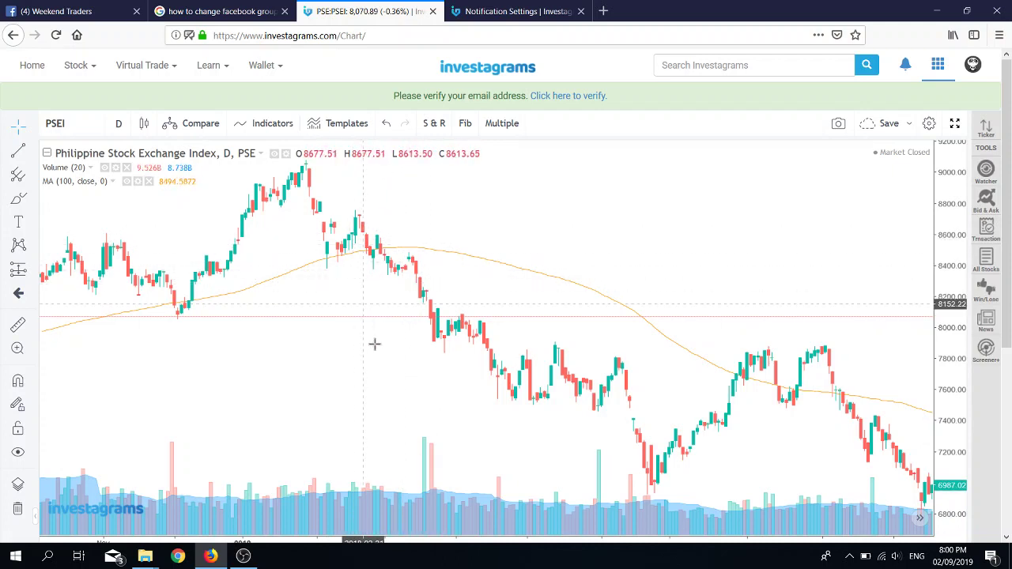
left_click_drag(396, 361, 415, 344)
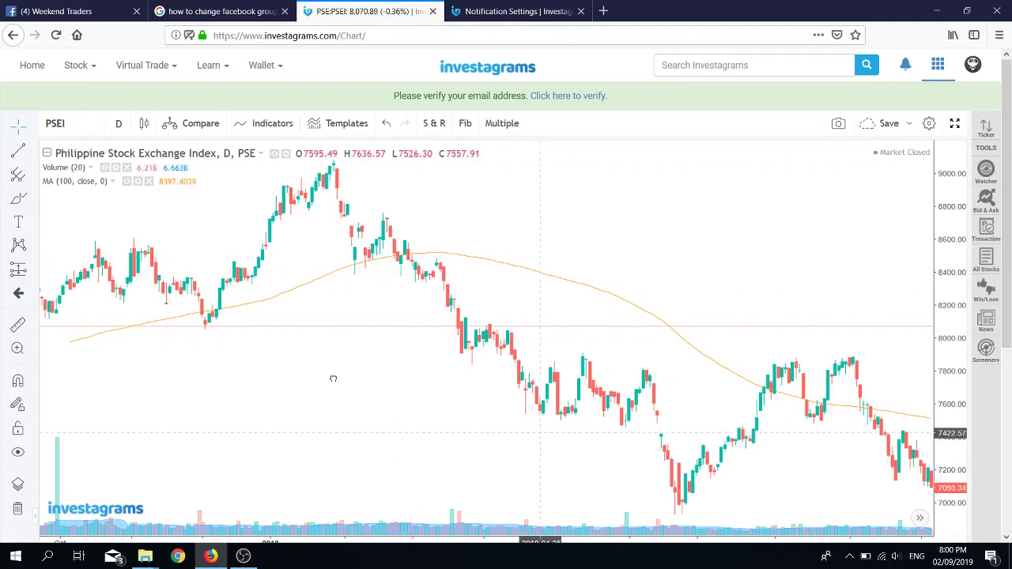
scroll(333, 377, "right", 5)
scroll(826, 236, "right", 3)
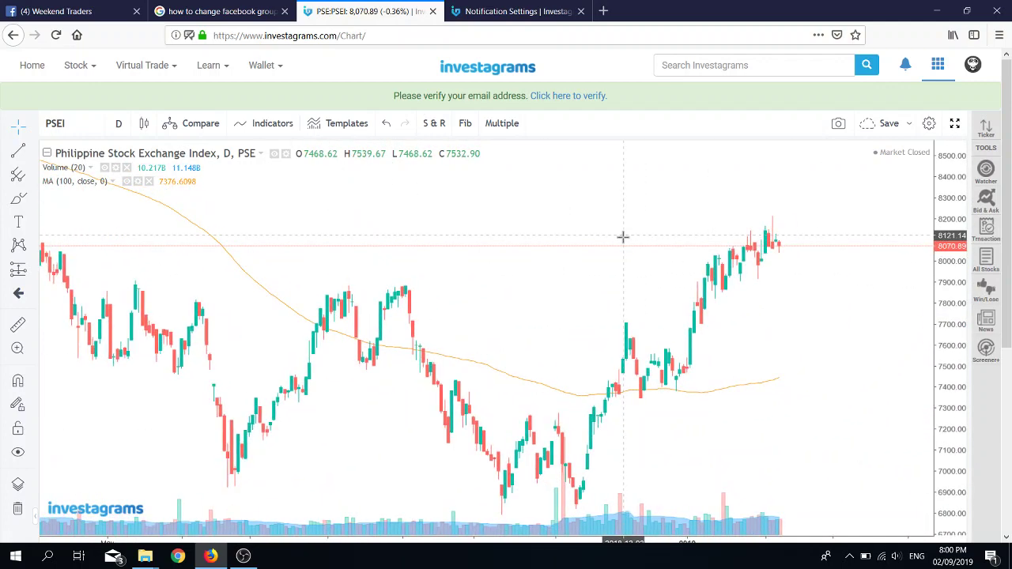
Step: Open My Portfolio under Virtual Trade and go to its cash reset Trade Settings page
left_click(501, 14)
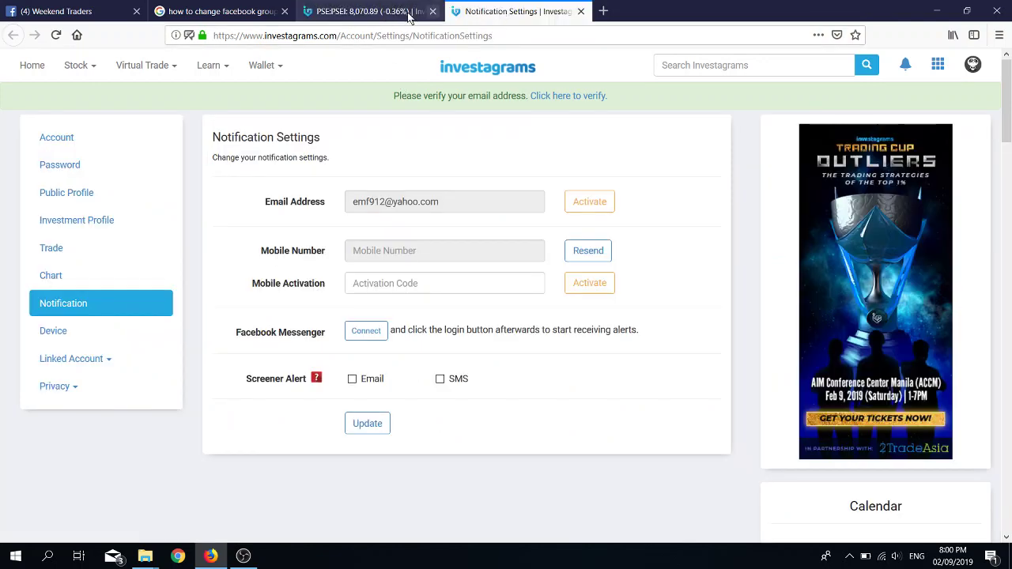
left_click(403, 12)
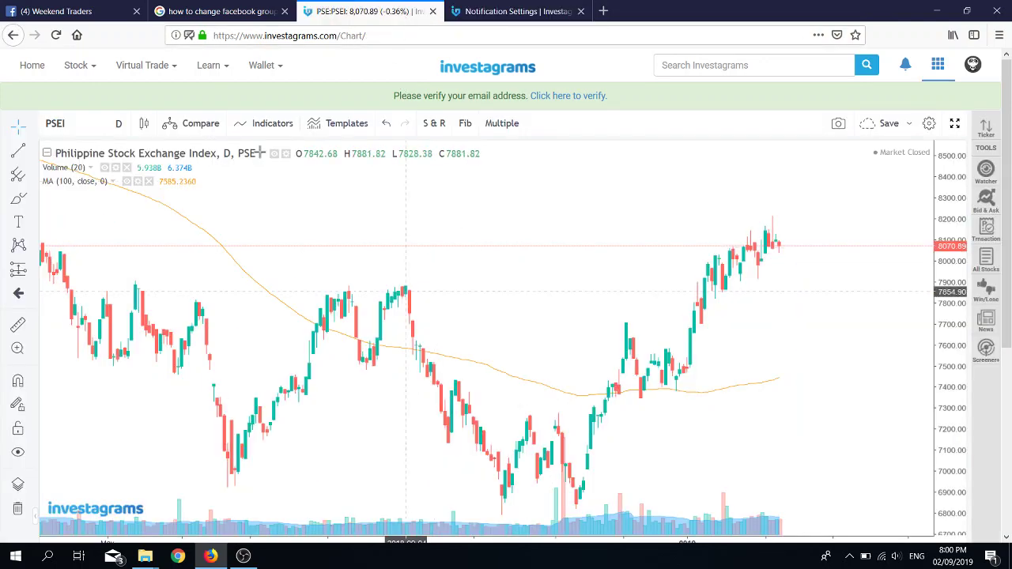
left_click(177, 69)
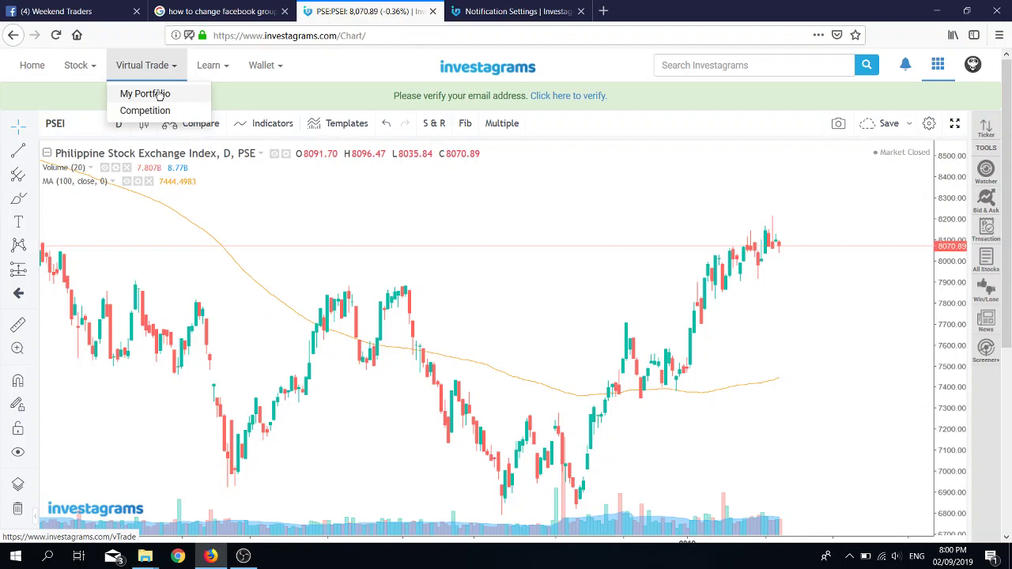
left_click(159, 94)
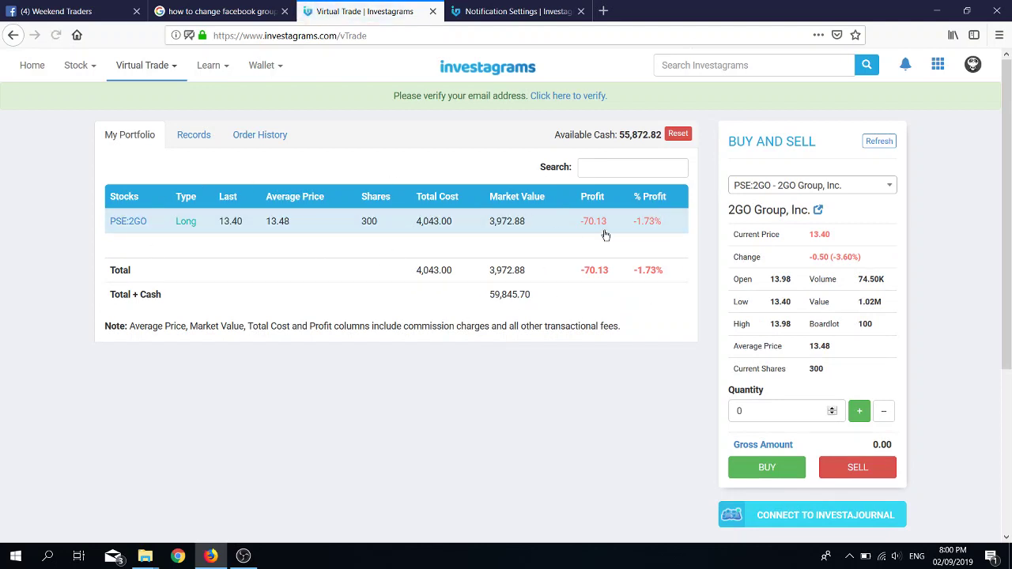
left_click(675, 135)
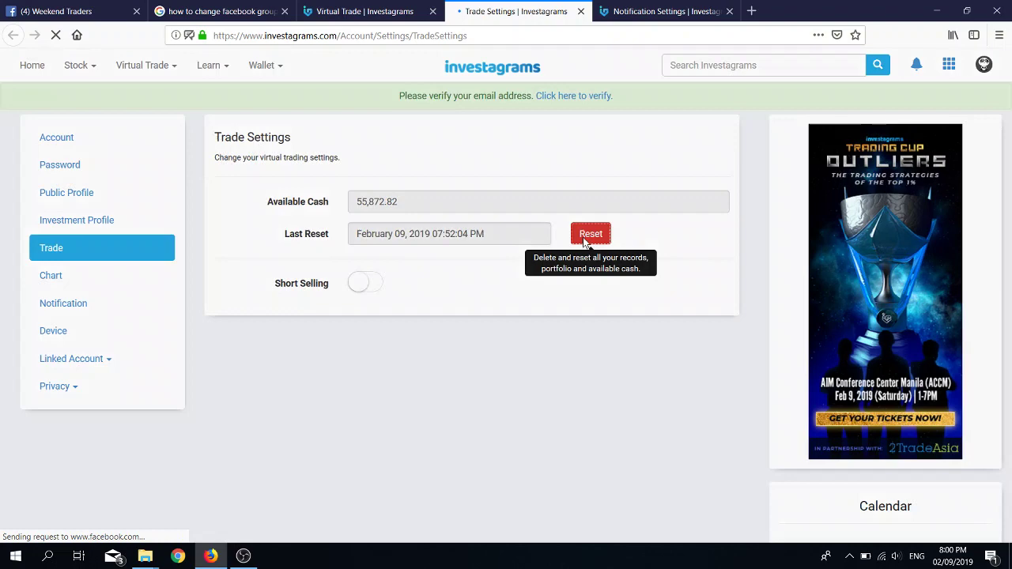
Step: Reset the virtual account's available cash from 100000 to 60000
left_click(584, 236)
left_click_drag(375, 149, 288, 148)
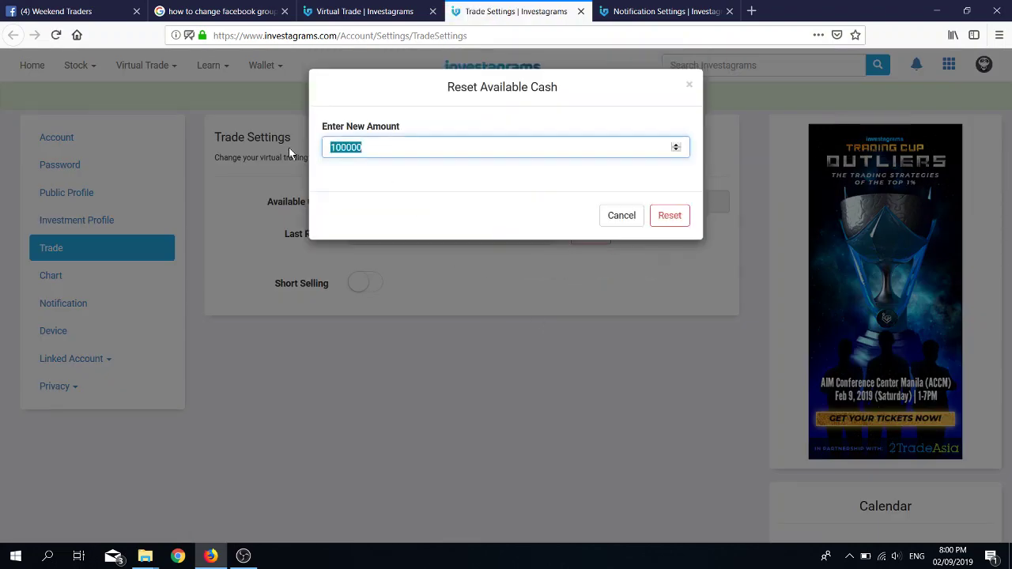
type("60000")
key("BackSpace")
key("BackSpace")
key("BackSpace")
key("BackSpace")
key("BackSpace")
type("60")
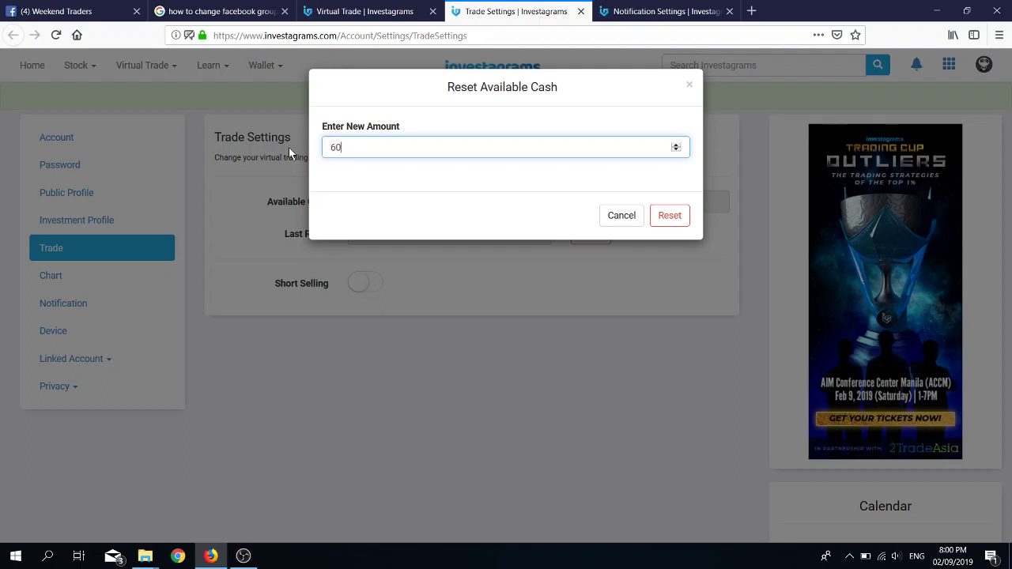
type("000")
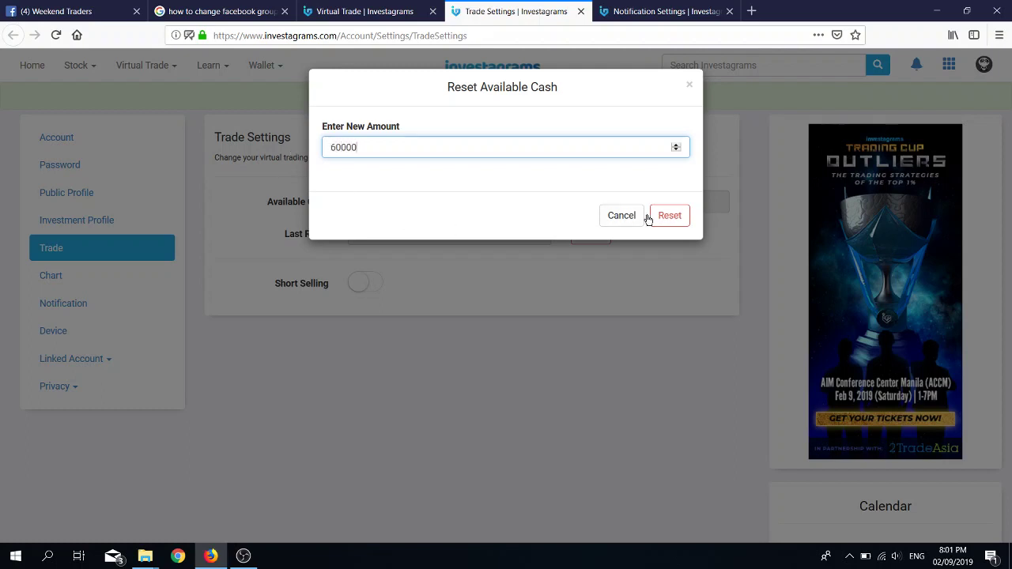
left_click(663, 216)
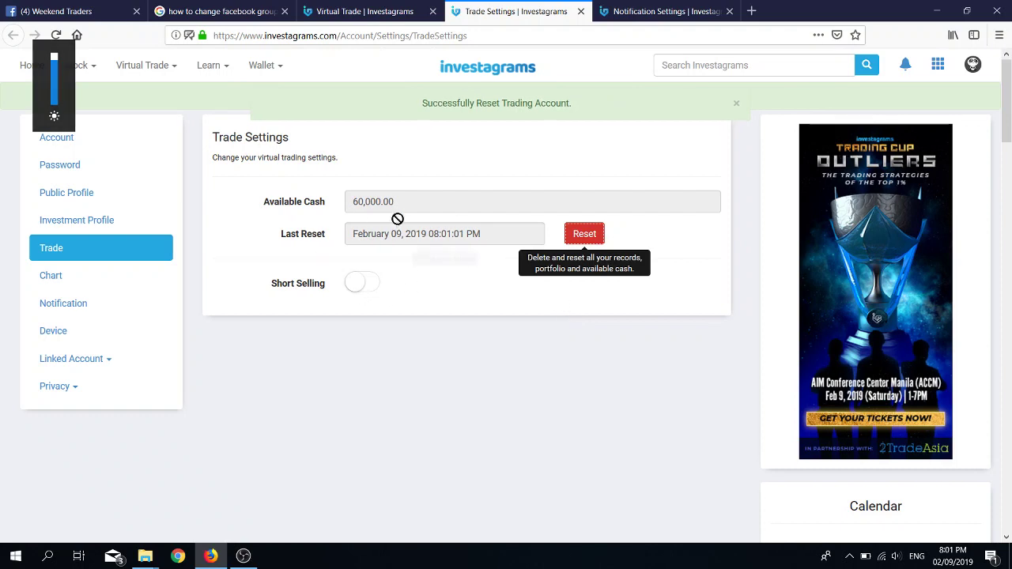
Step: Check that My Portfolio shows 60,000 cash, then log out from the account menu
mouse_move(167, 68)
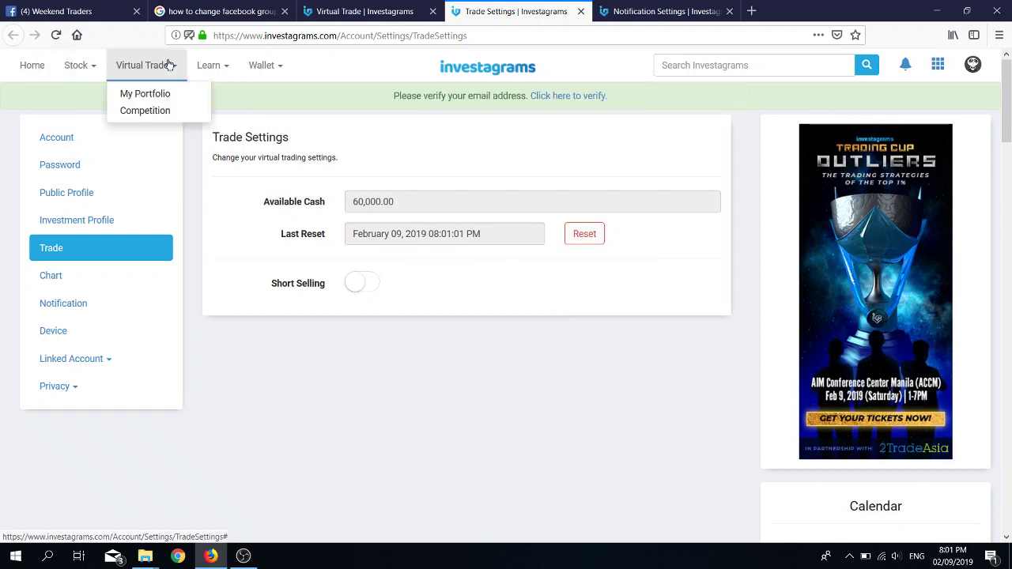
left_click(155, 99)
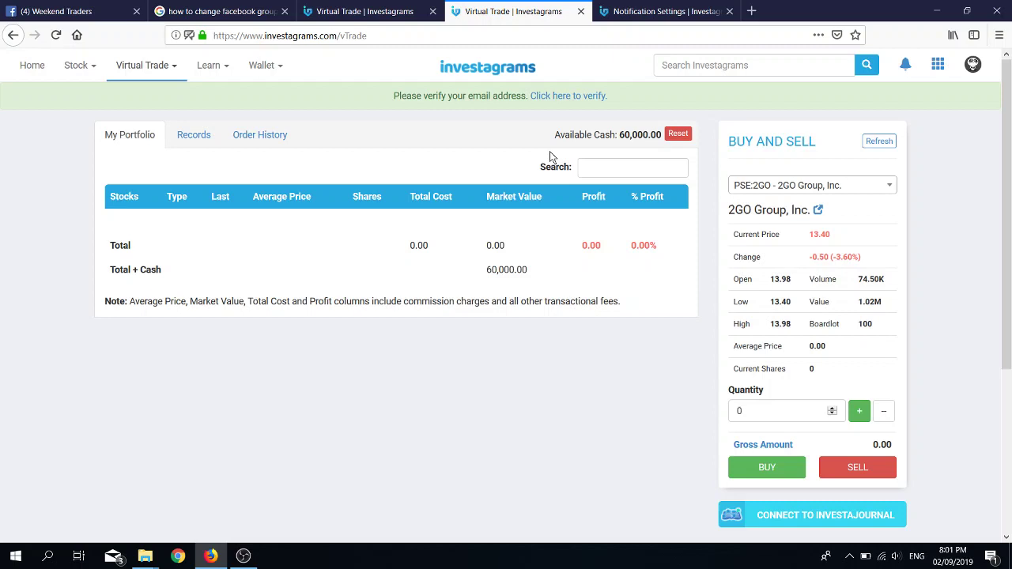
left_click(970, 71)
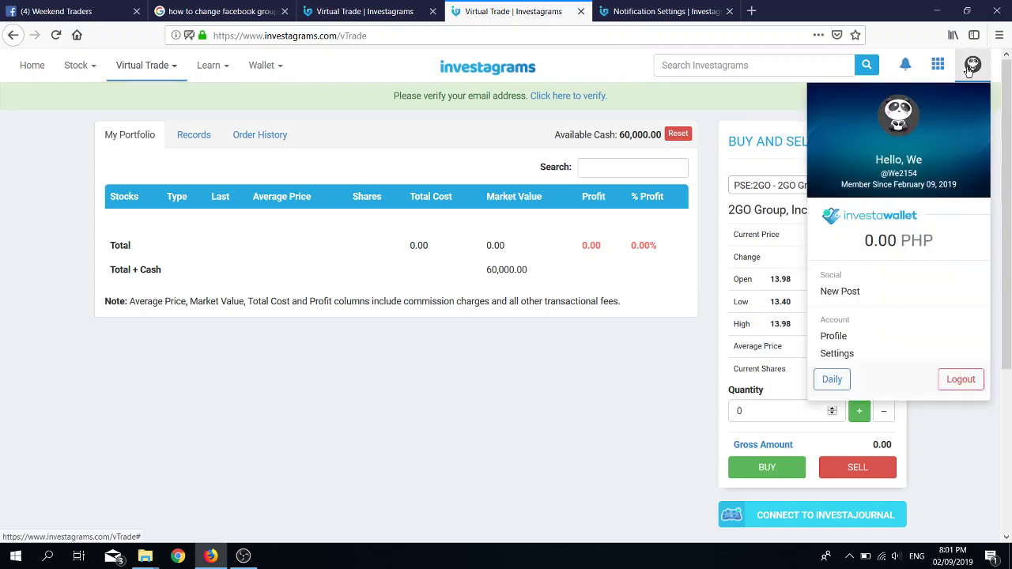
left_click(979, 70)
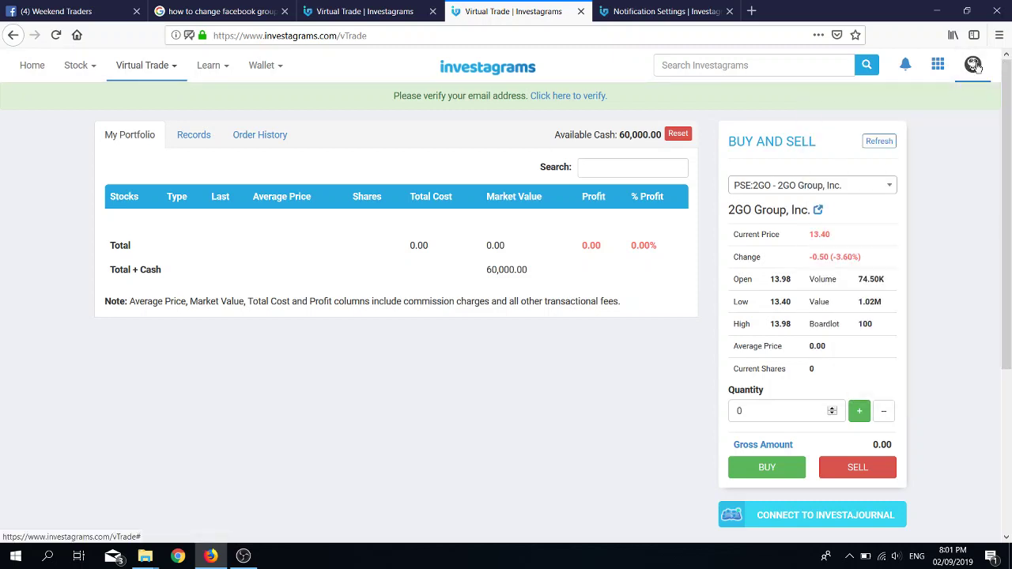
left_click(977, 66)
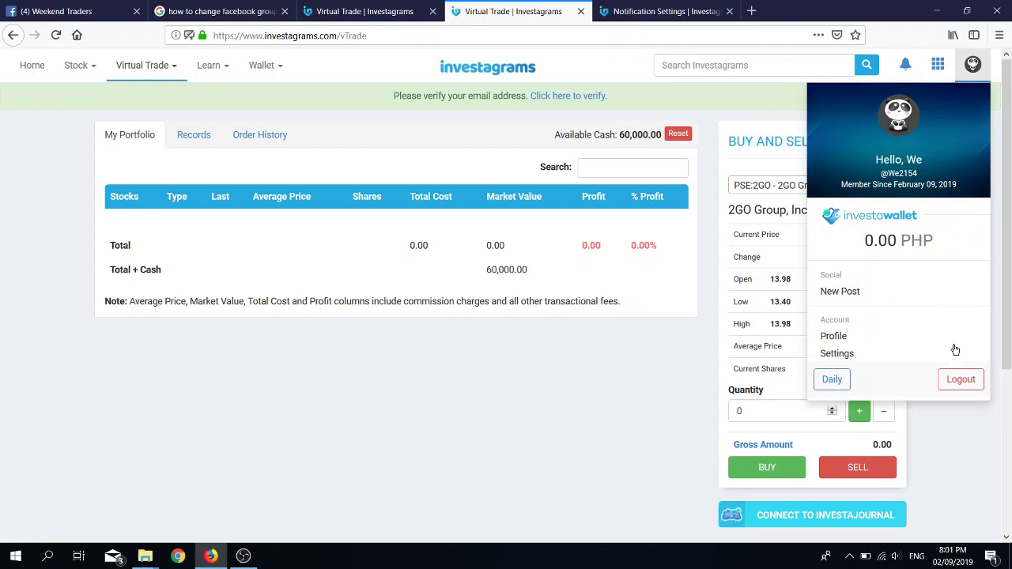
left_click(965, 380)
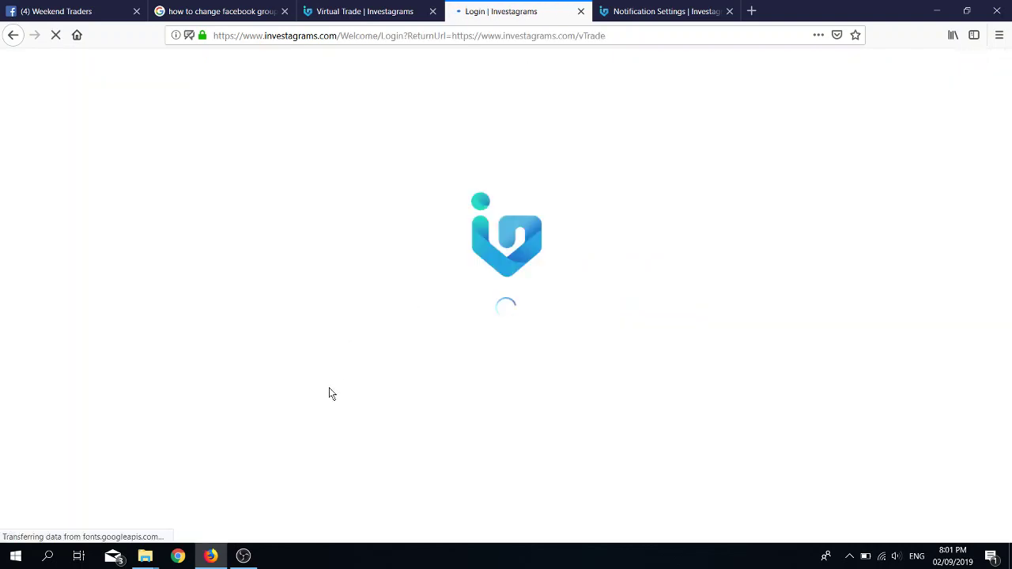
left_click(243, 556)
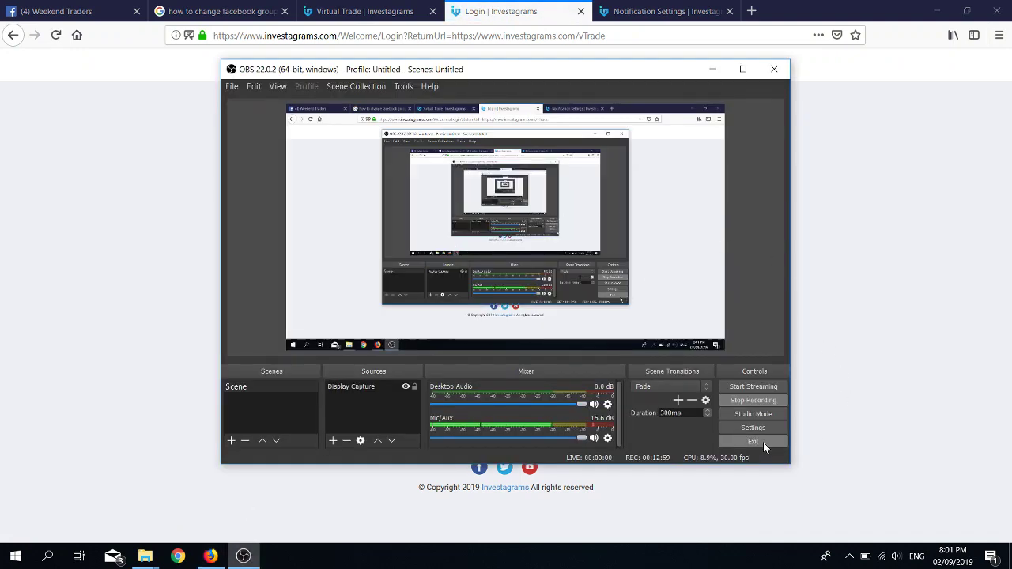